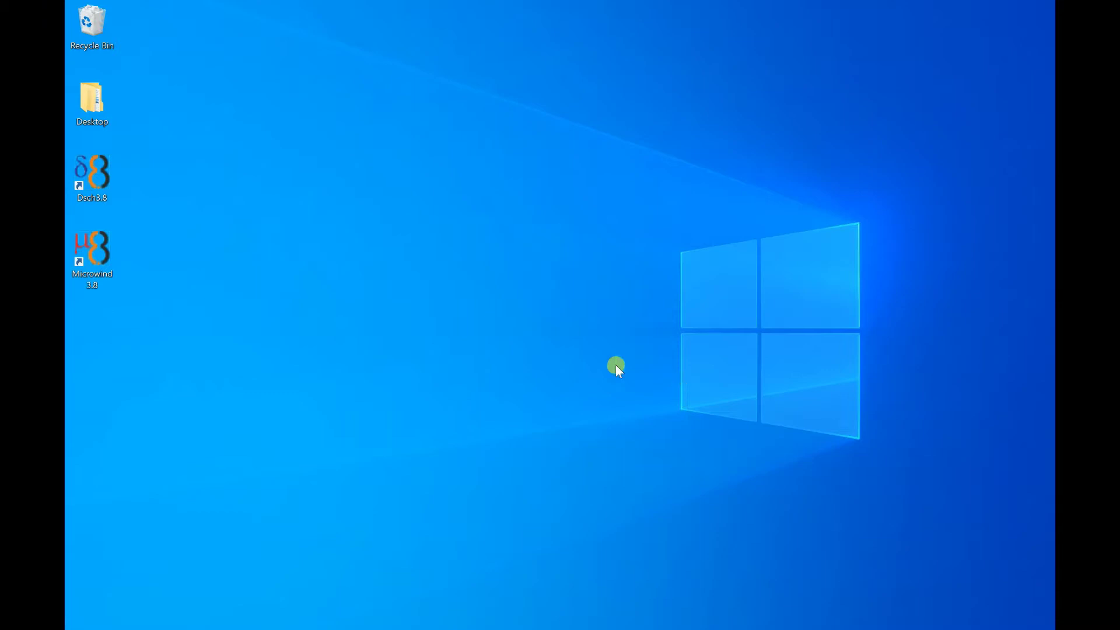
Step: Launch Microwind 3.8 from the desktop and dismiss its About window
{"action": "left_click_drag", "start_coordinate": [102, 268], "coordinate": [457, 284]}
{"action": "double_click", "coordinate": [481, 257]}
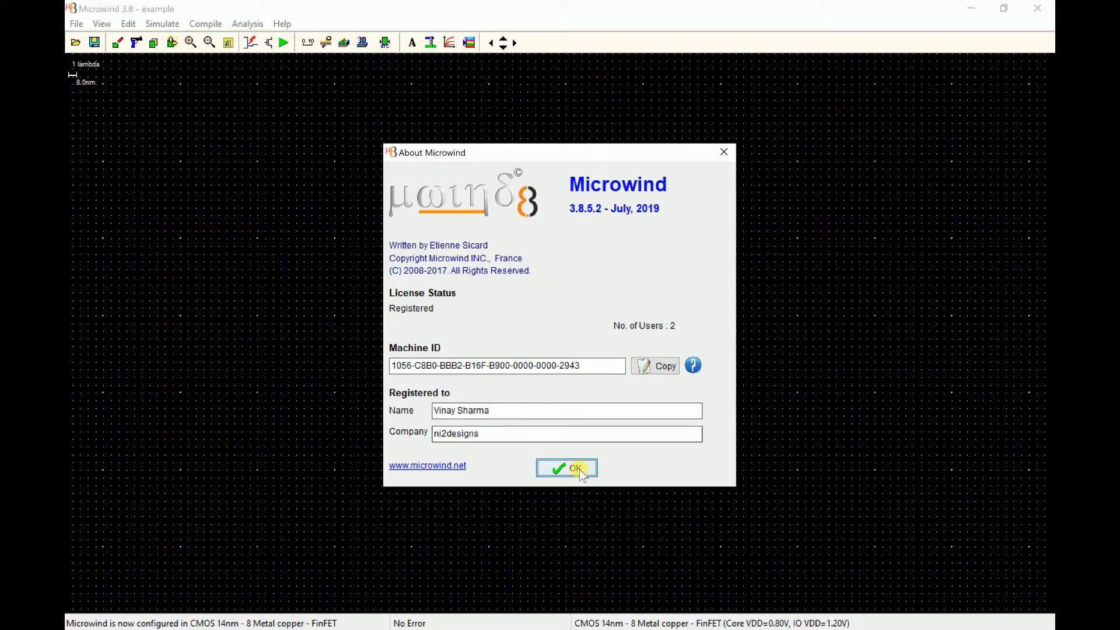
{"action": "left_click", "coordinate": [578, 470]}
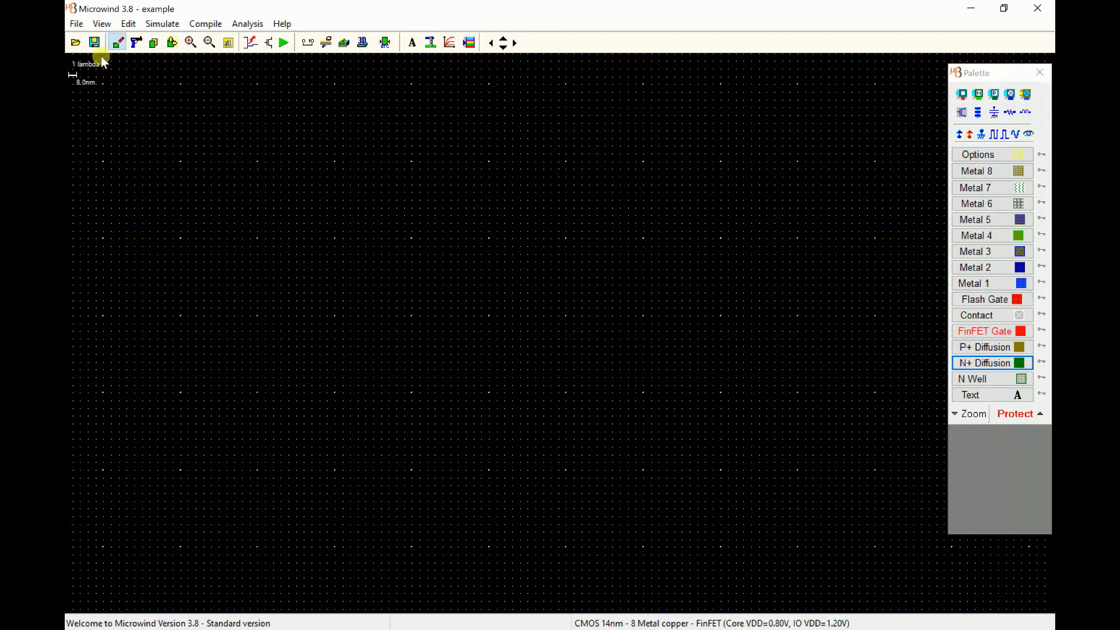
Step: Review the foundry rule files available for selection and close the list without choosing one
{"action": "left_click", "coordinate": [76, 23]}
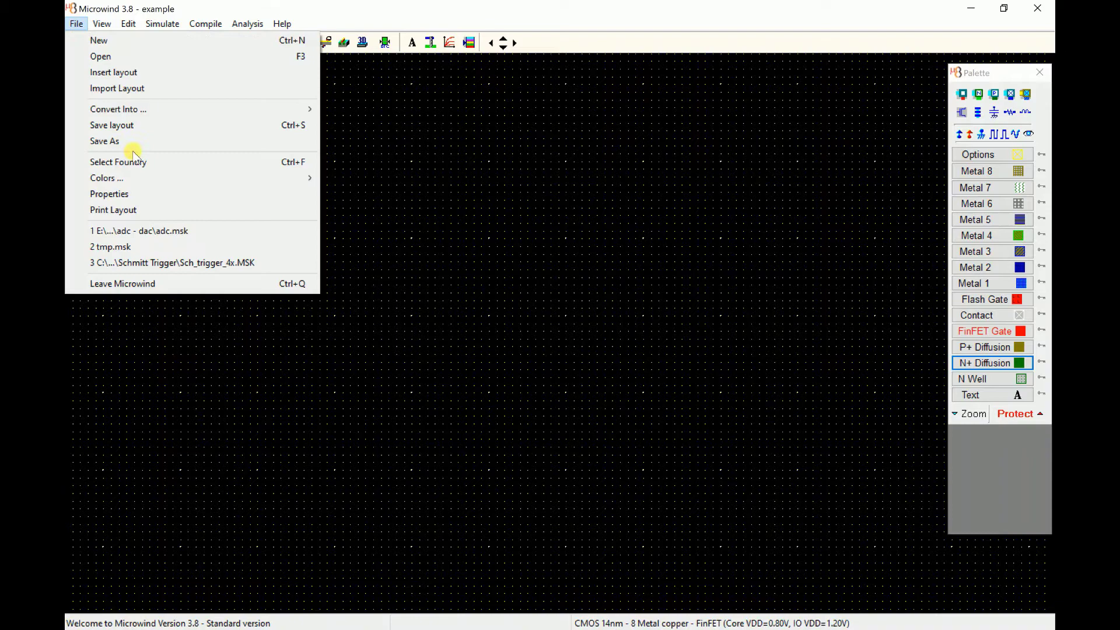
{"action": "left_click", "coordinate": [137, 163]}
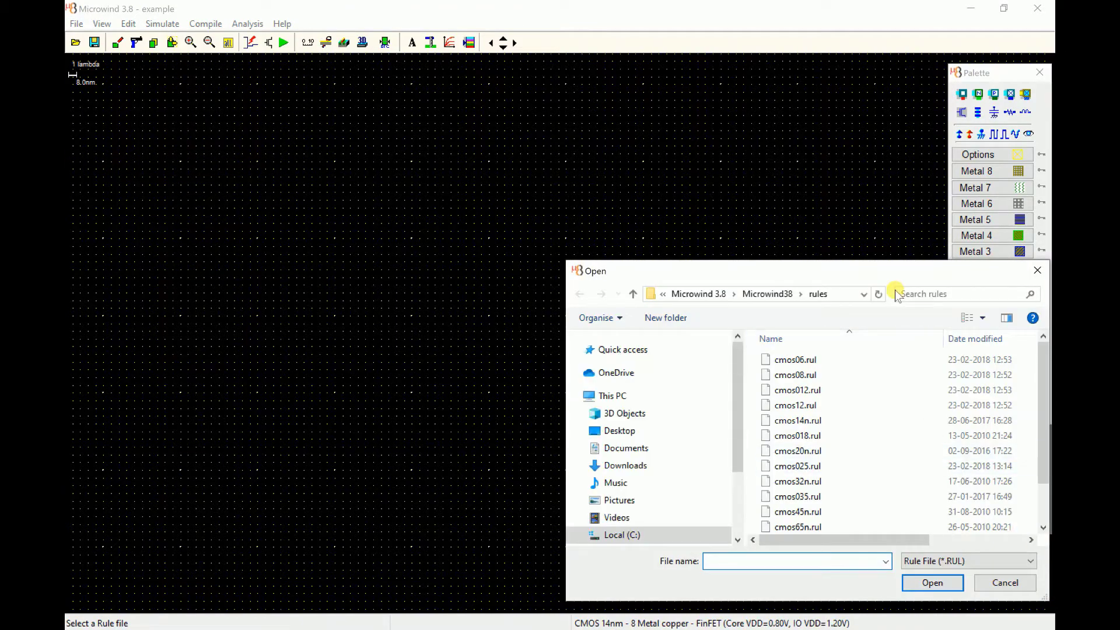
{"action": "left_click_drag", "start_coordinate": [864, 270], "coordinate": [607, 129]}
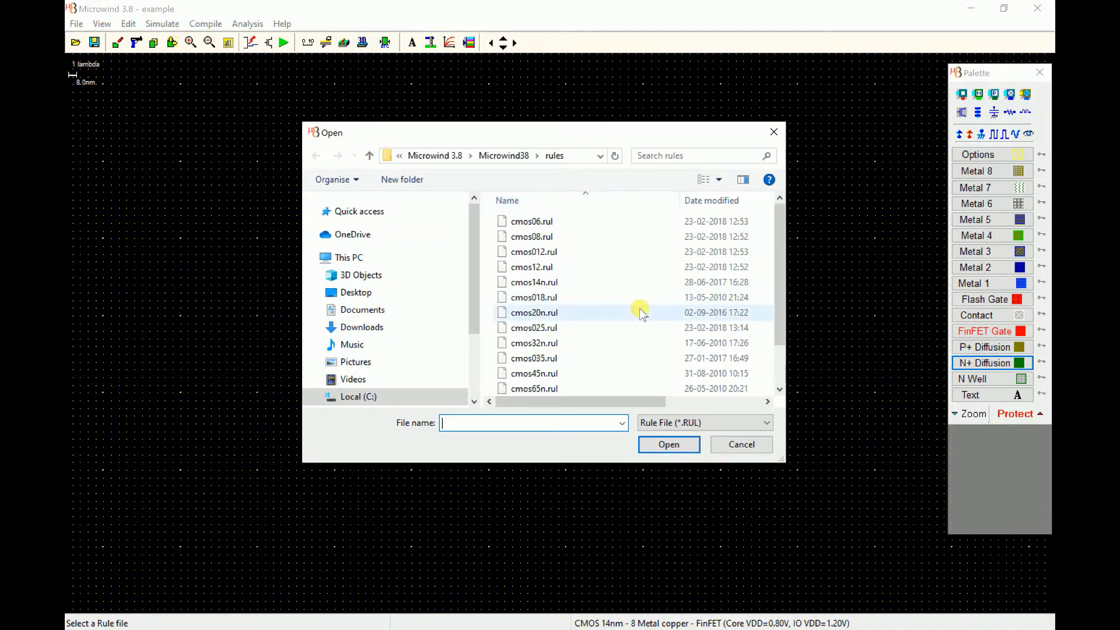
{"action": "scroll", "coordinate": [640, 308], "scroll_direction": "down", "scroll_amount": 1}
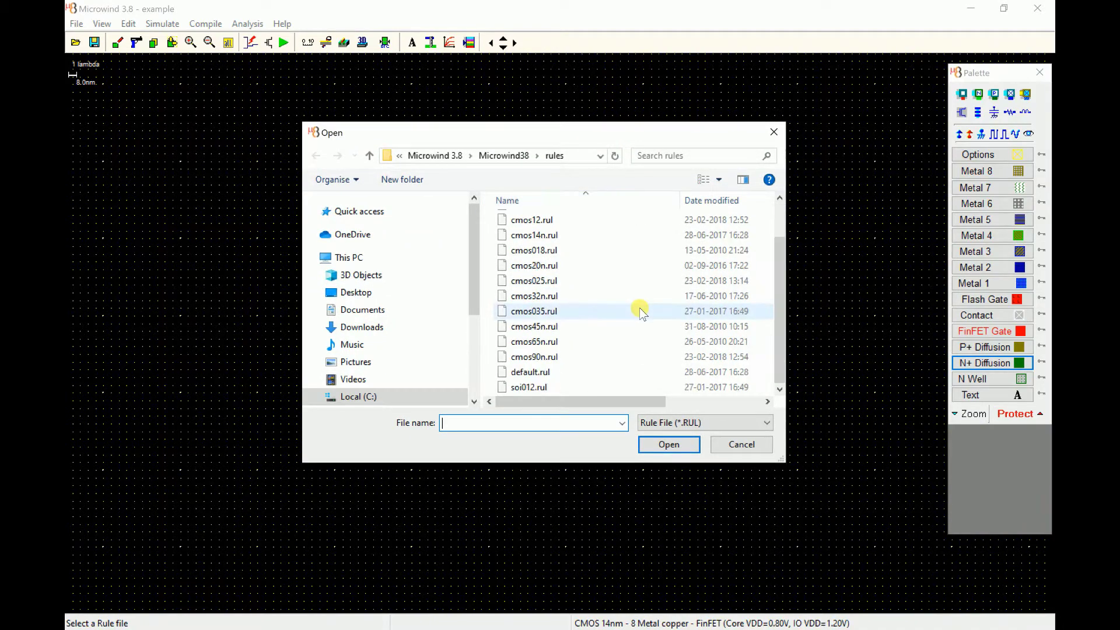
{"action": "left_click", "coordinate": [742, 446]}
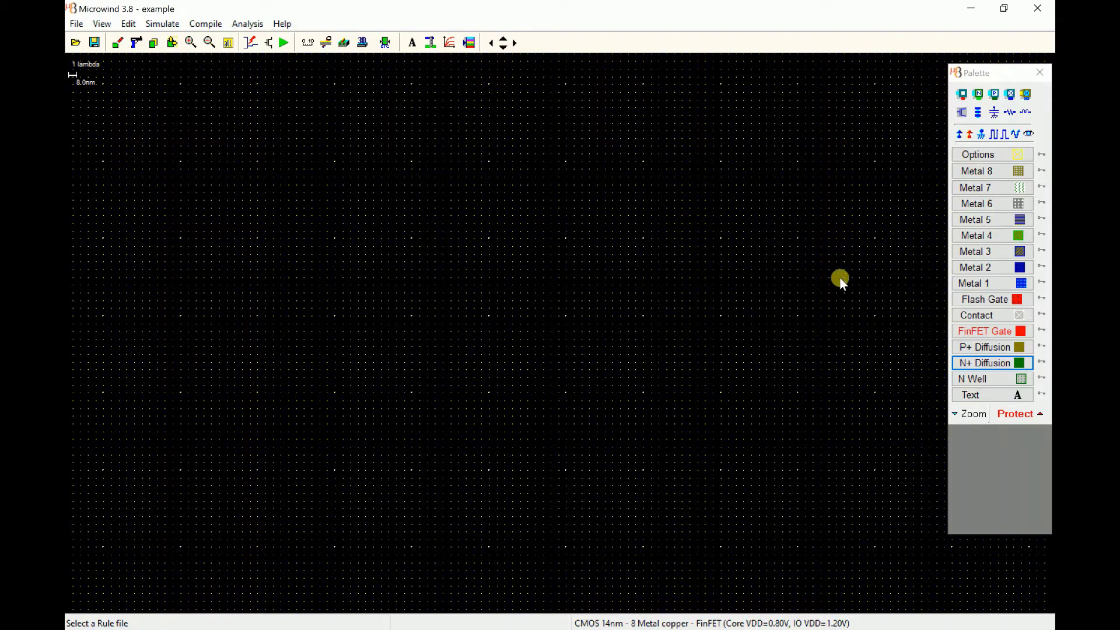
Step: Draw a horizontal FinFET gate box about 28 x 5 lambda mid-canvas and view its vertical process cross-section
{"action": "left_click", "coordinate": [998, 332]}
{"action": "left_click_drag", "start_coordinate": [451, 278], "coordinate": [667, 320]}
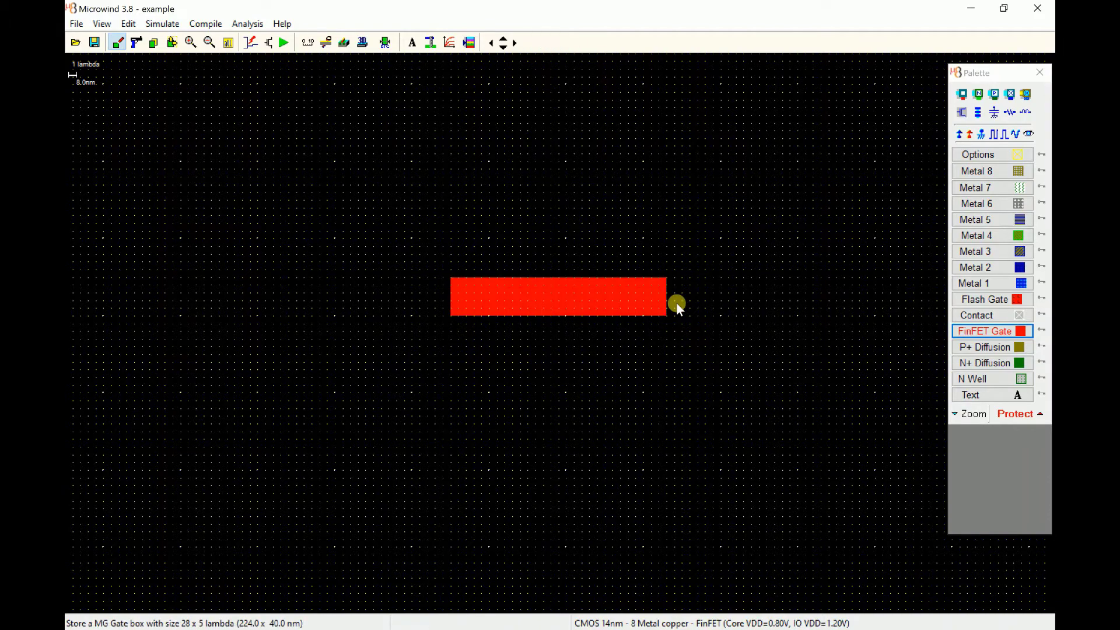
{"action": "left_click", "coordinate": [328, 45]}
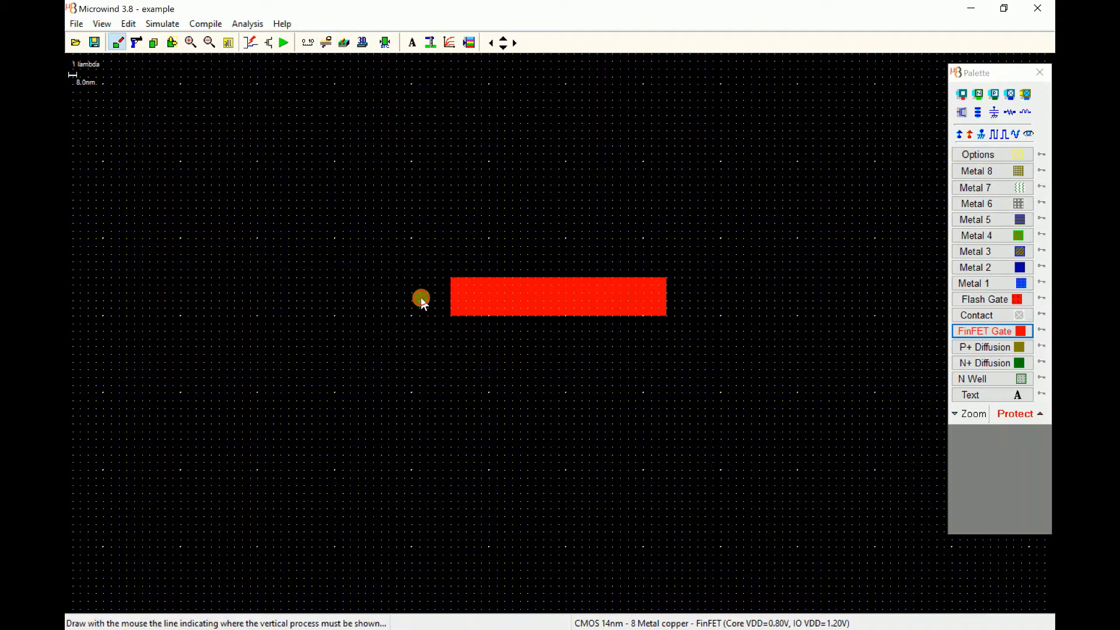
{"action": "left_click_drag", "start_coordinate": [422, 300], "coordinate": [613, 306]}
{"action": "left_click_drag", "start_coordinate": [684, 297], "coordinate": [684, 297]}
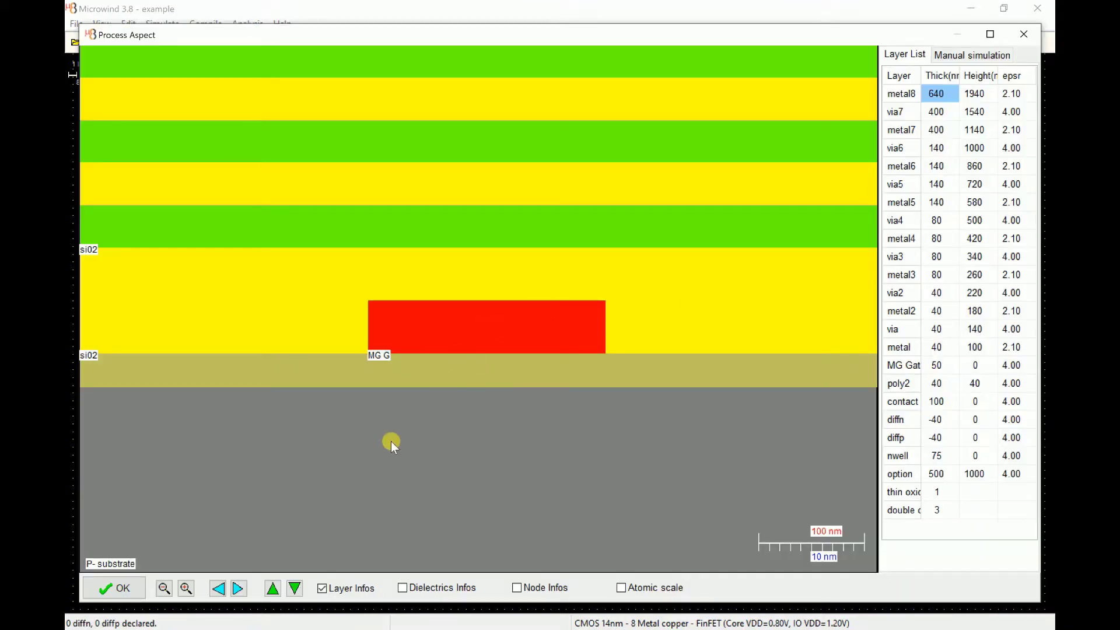
{"action": "left_click", "coordinate": [117, 589]}
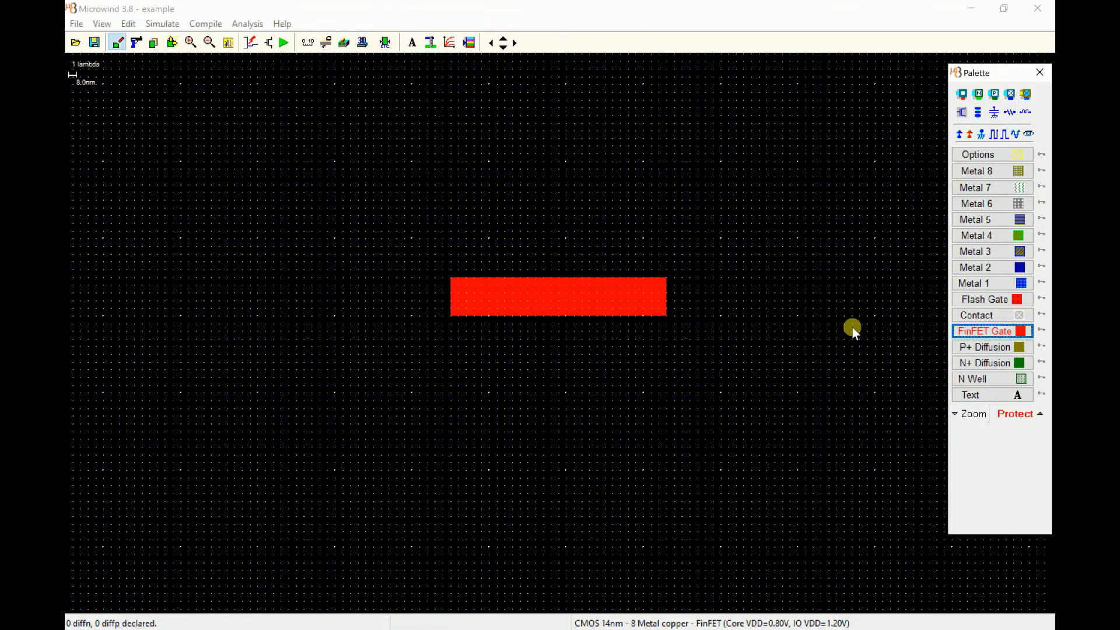
Step: Draw an N+ diffusion box about 39 x 15 lambda around the gate and view the process cross-section through both
{"action": "left_click", "coordinate": [972, 363]}
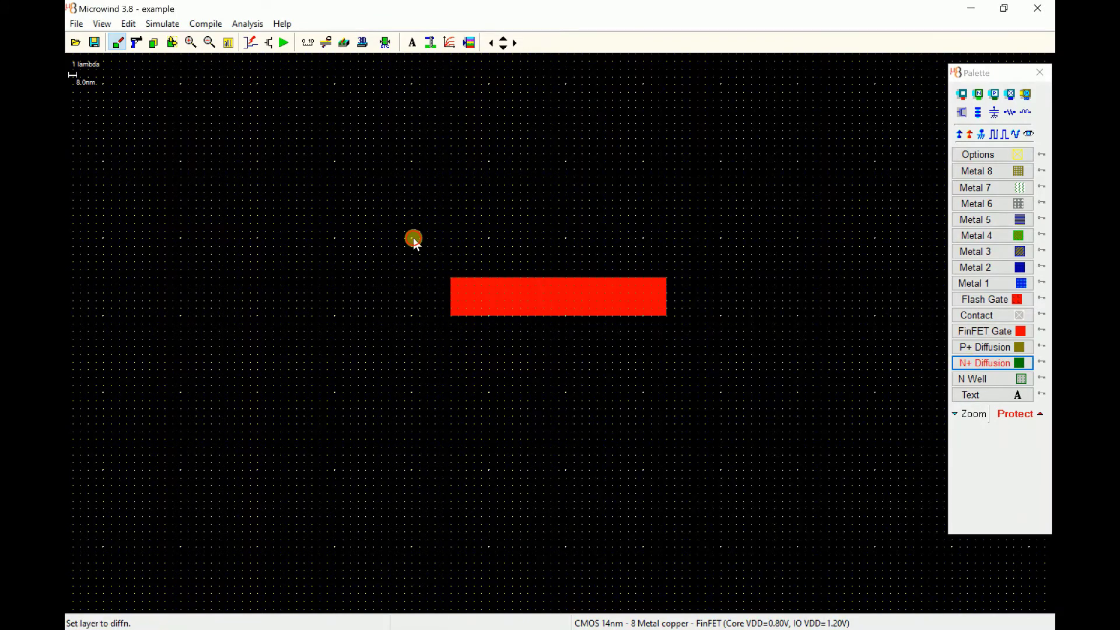
{"action": "left_click_drag", "start_coordinate": [413, 239], "coordinate": [712, 355]}
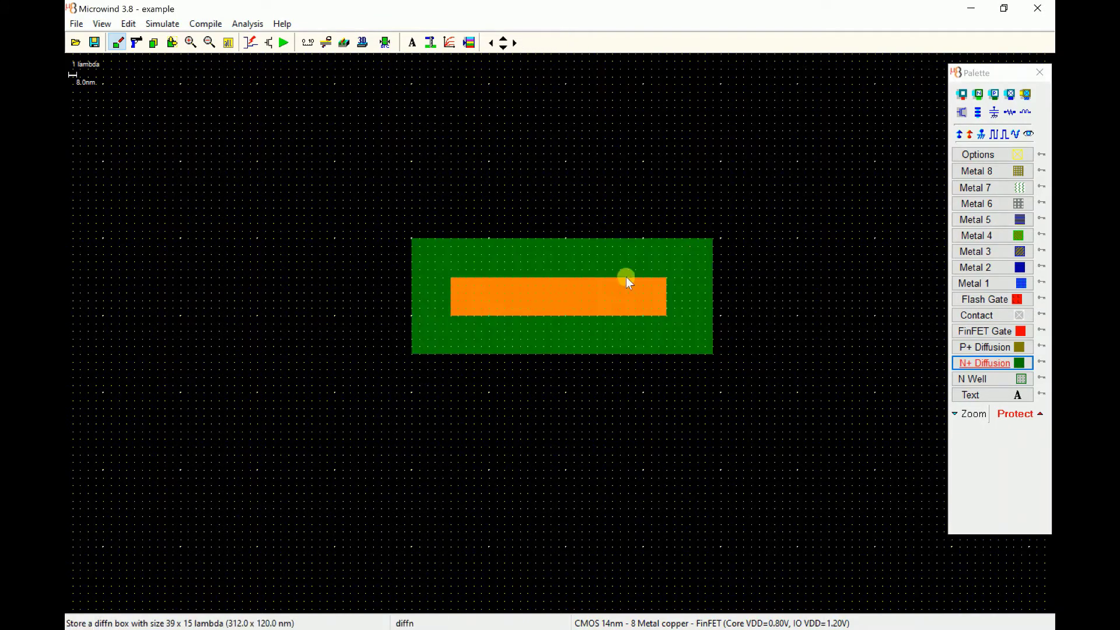
{"action": "left_click", "coordinate": [328, 45]}
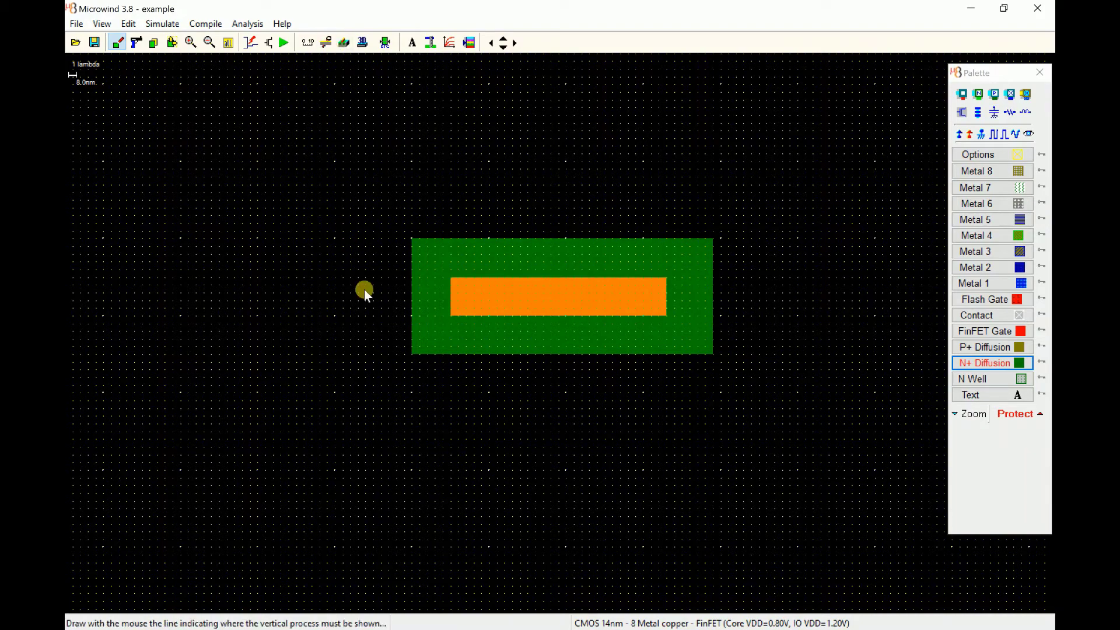
{"action": "left_click_drag", "start_coordinate": [730, 305], "coordinate": [733, 302]}
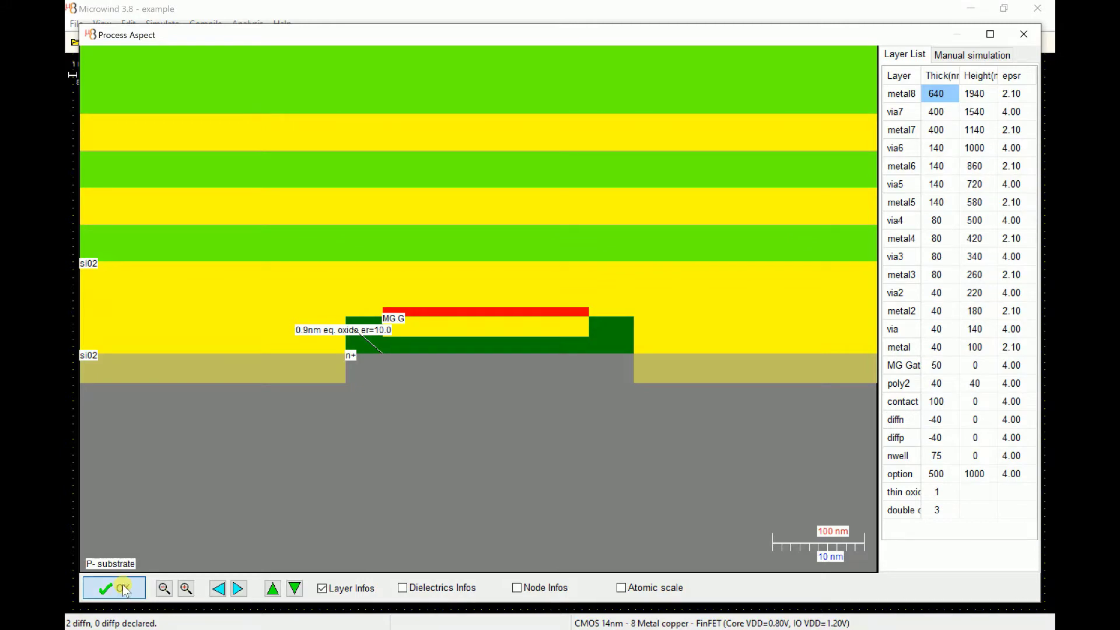
{"action": "left_click", "coordinate": [123, 591]}
Step: Start a new empty layout in place of the gate and diffusion drawing
{"action": "left_click", "coordinate": [76, 24]}
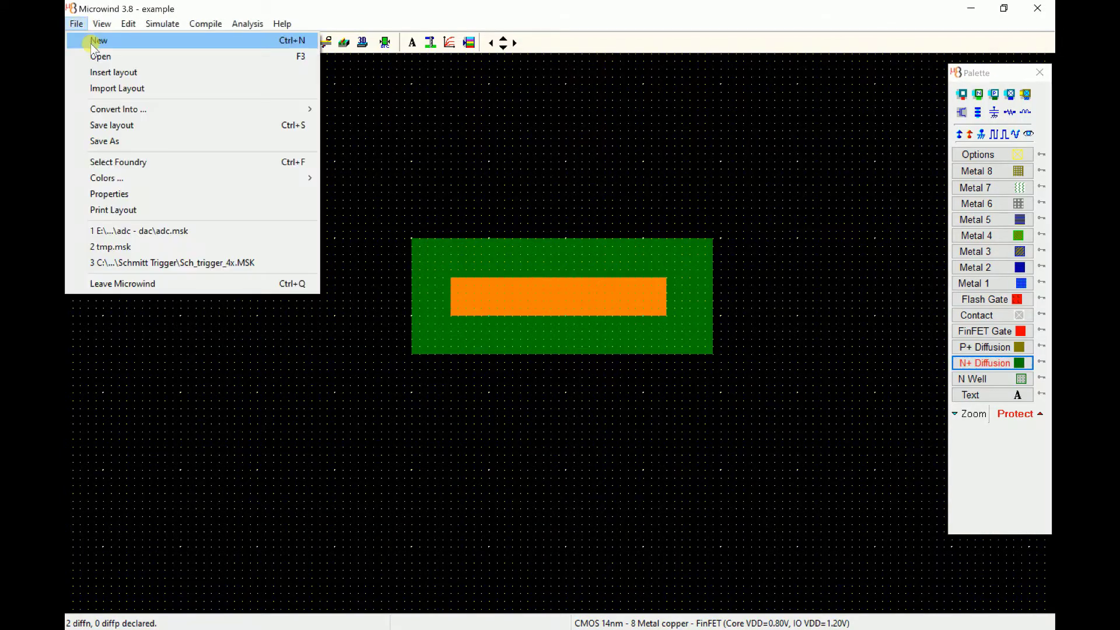
{"action": "left_click", "coordinate": [90, 43]}
{"action": "left_click", "coordinate": [557, 356]}
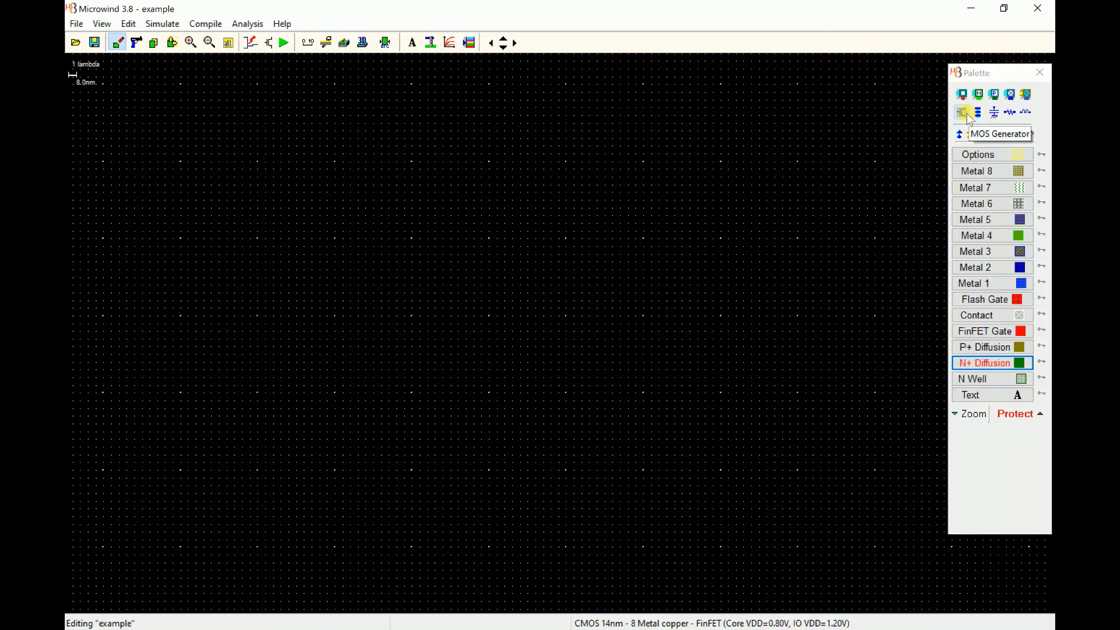
Step: Open the MOS generator's FinFET parameters and select the n-type device
{"action": "left_click_drag", "start_coordinate": [950, 76], "coordinate": [995, 68]}
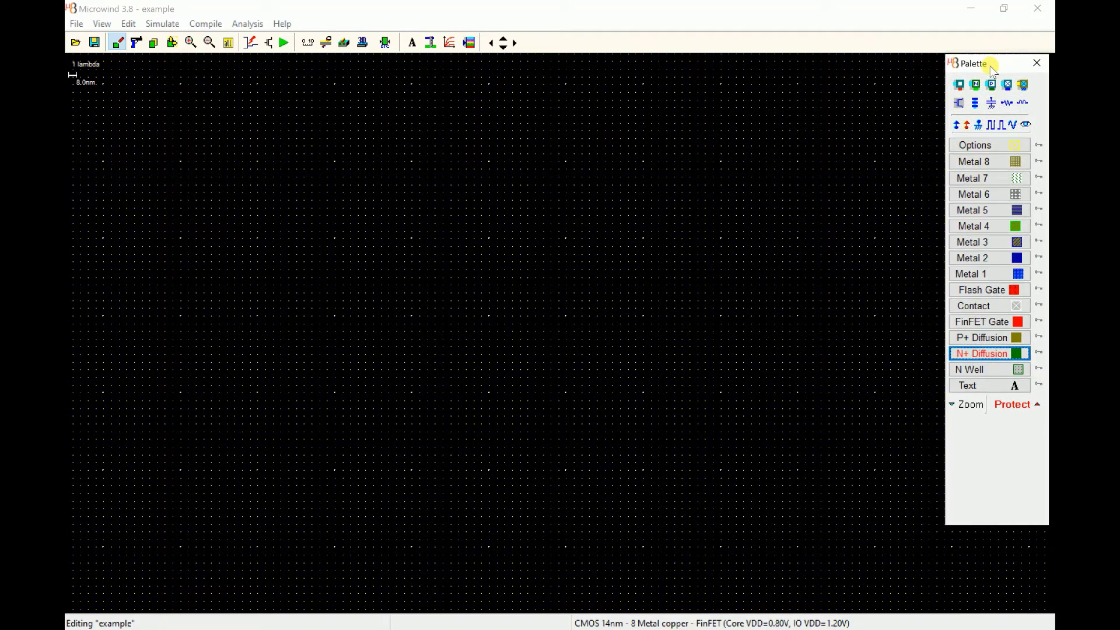
{"action": "left_click", "coordinate": [957, 103]}
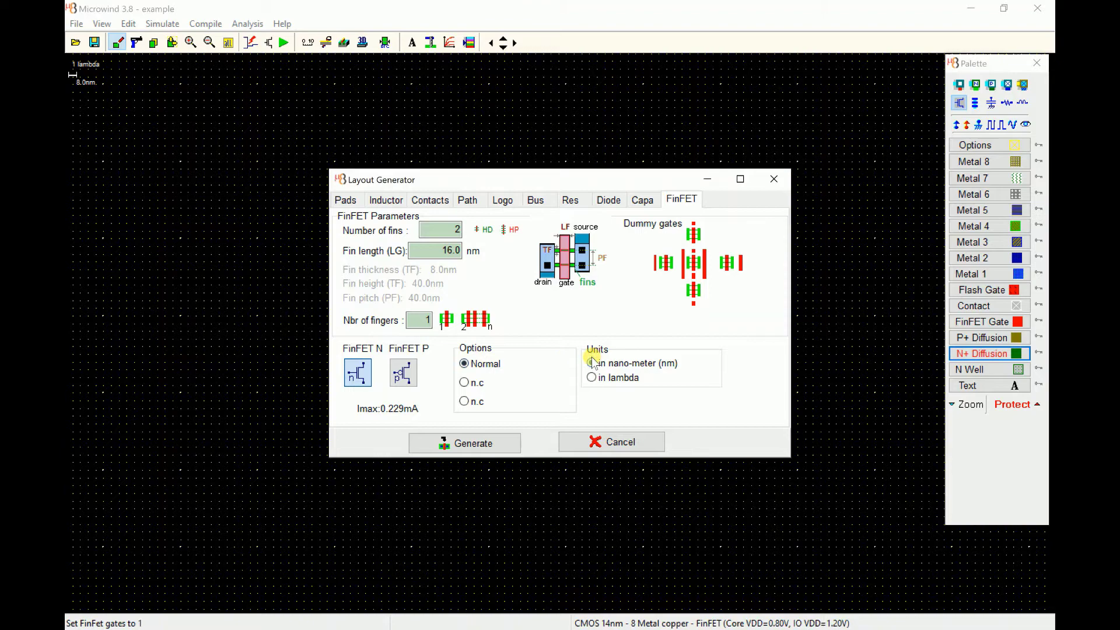
{"action": "left_click", "coordinate": [457, 251]}
{"action": "left_click", "coordinate": [358, 376]}
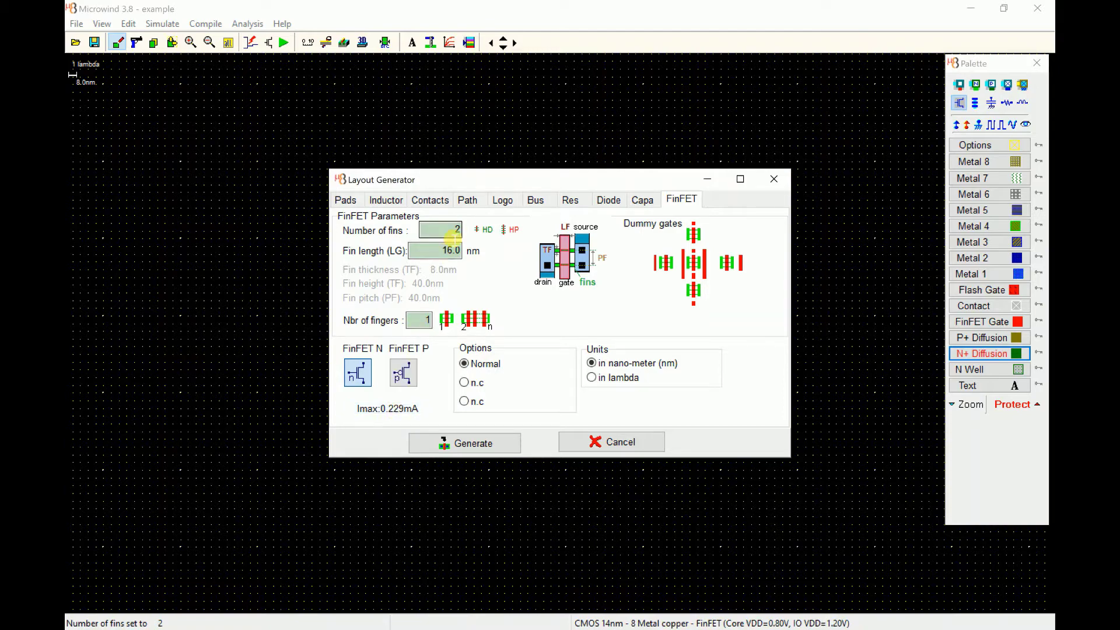
Step: Set the n-type FinFET's number of fins to 4, keeping a 16 nm fin length and one finger
{"action": "left_click", "coordinate": [457, 254]}
{"action": "key", "text": "shift+Tab"}
{"action": "type", "text": "4"}
{"action": "type", "text": "3"}
{"action": "key", "text": "BackSpace"}
{"action": "type", "text": "2"}
{"action": "key", "text": "BackSpace"}
{"action": "type", "text": "6"}
{"action": "key", "text": "BackSpace"}
{"action": "type", "text": "2"}
{"action": "left_click", "coordinate": [418, 318]}
{"action": "key", "text": "BackSpace"}
{"action": "type", "text": "4"}
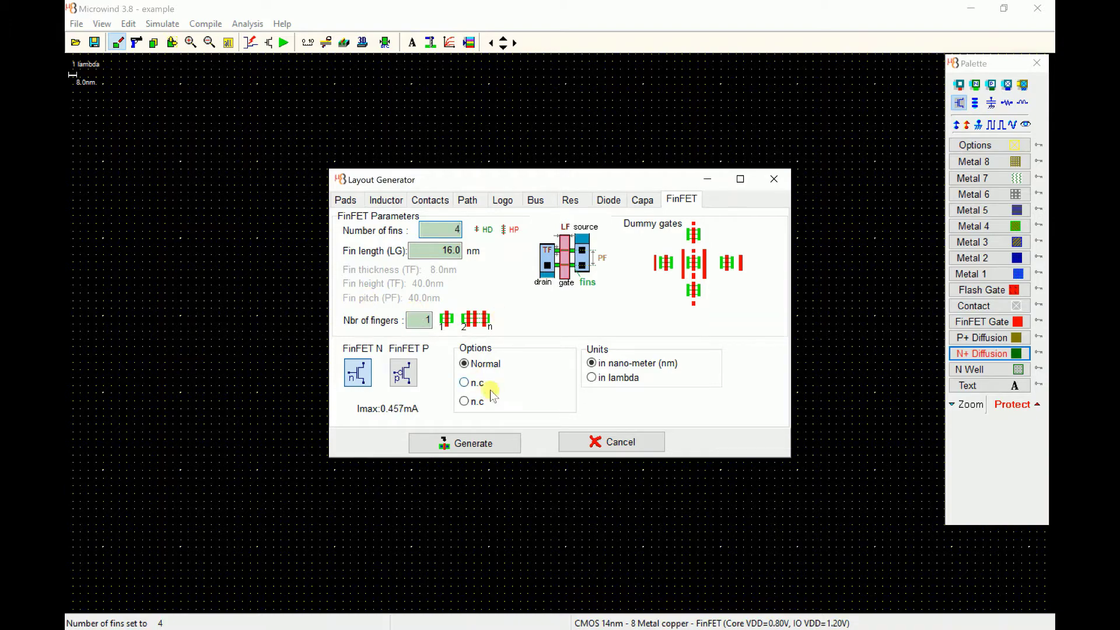
Step: Generate the four-fin n-type FinFET and place it near the centre of the layout
{"action": "left_click", "coordinate": [364, 374]}
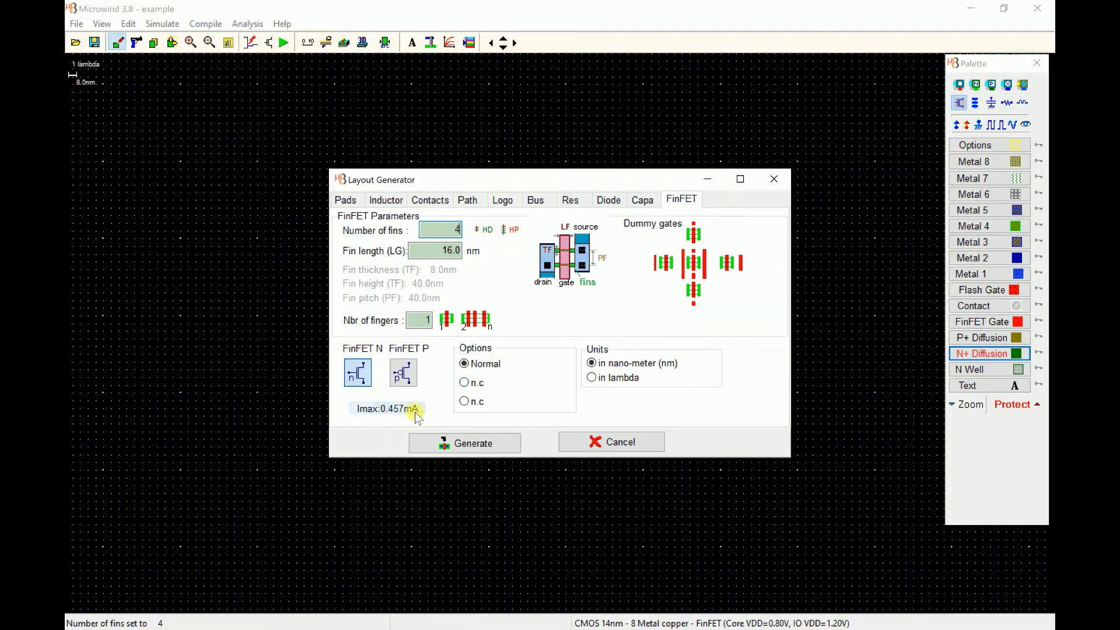
{"action": "left_click", "coordinate": [474, 445]}
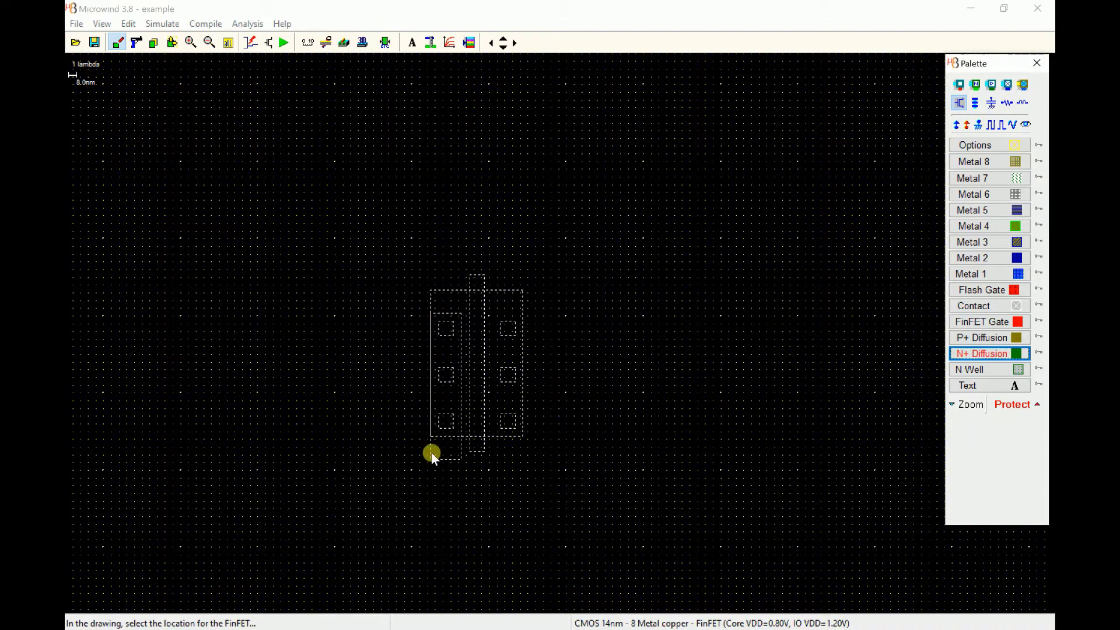
{"action": "left_click", "coordinate": [436, 456]}
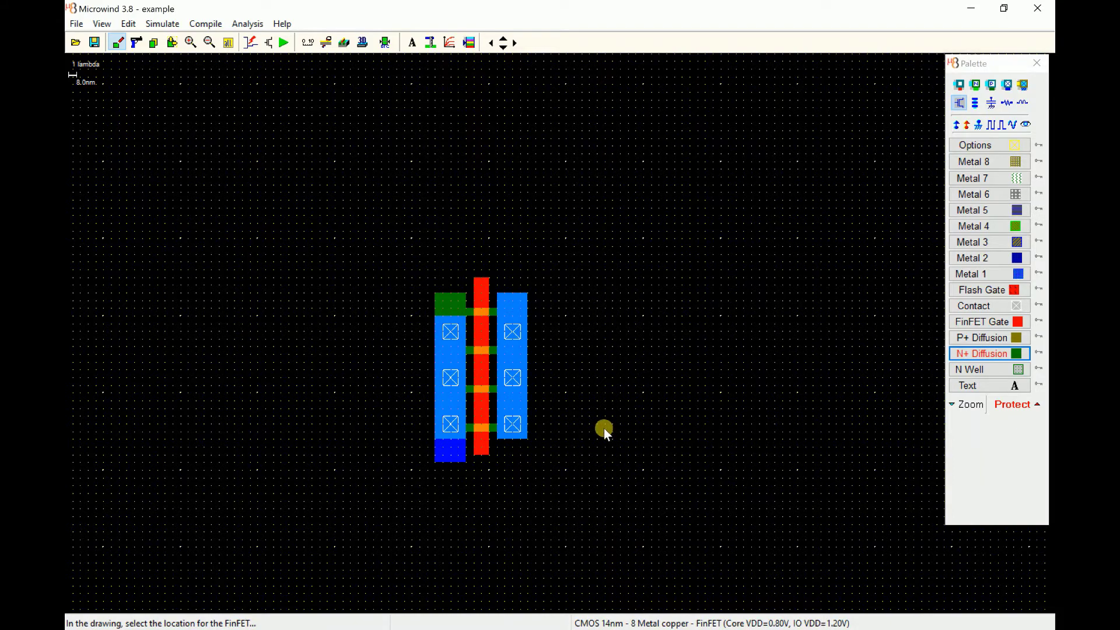
Step: View the vertical process cross-section cut horizontally through the FinFET's uppermost pair of contacts and the gate
{"action": "left_click", "coordinate": [228, 44]}
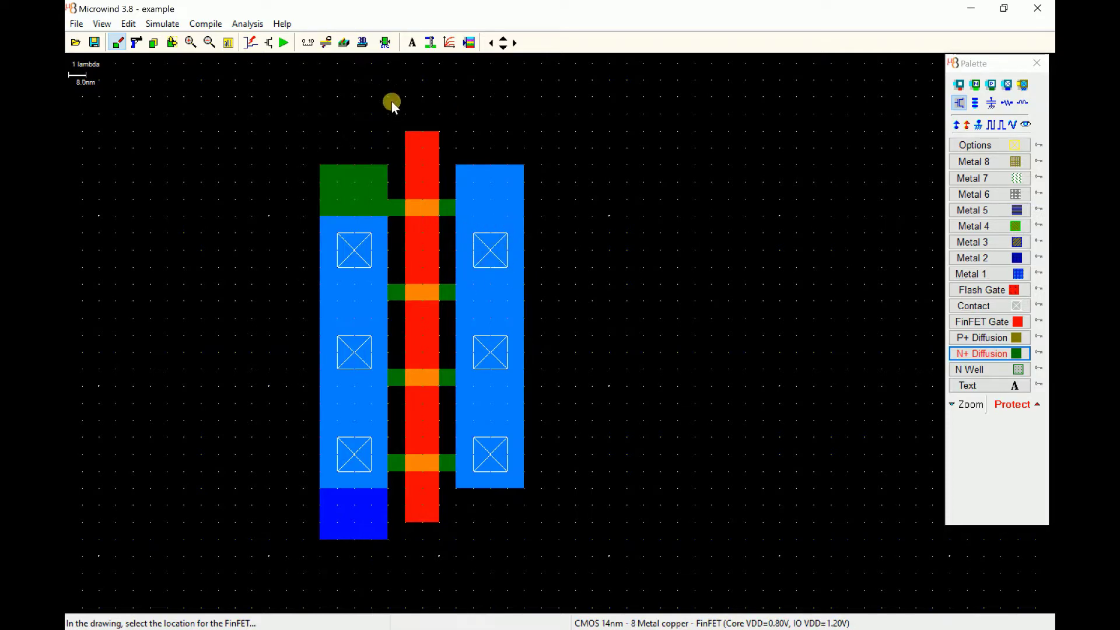
{"action": "left_click", "coordinate": [326, 43]}
{"action": "left_click_drag", "start_coordinate": [289, 250], "coordinate": [445, 248]}
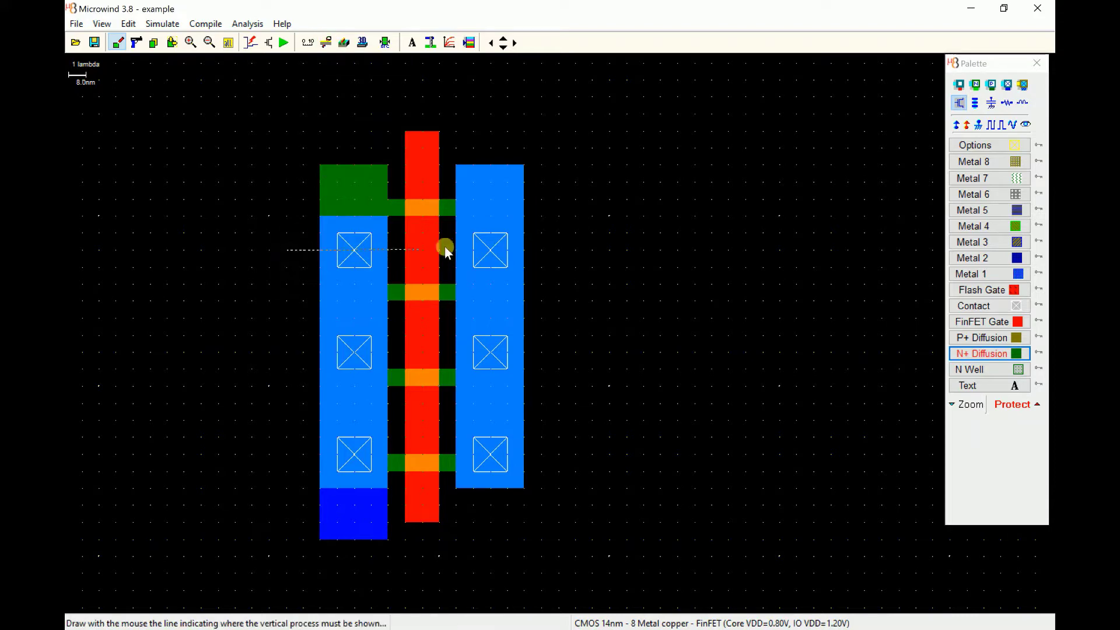
{"action": "left_click_drag", "start_coordinate": [527, 249], "coordinate": [538, 250]}
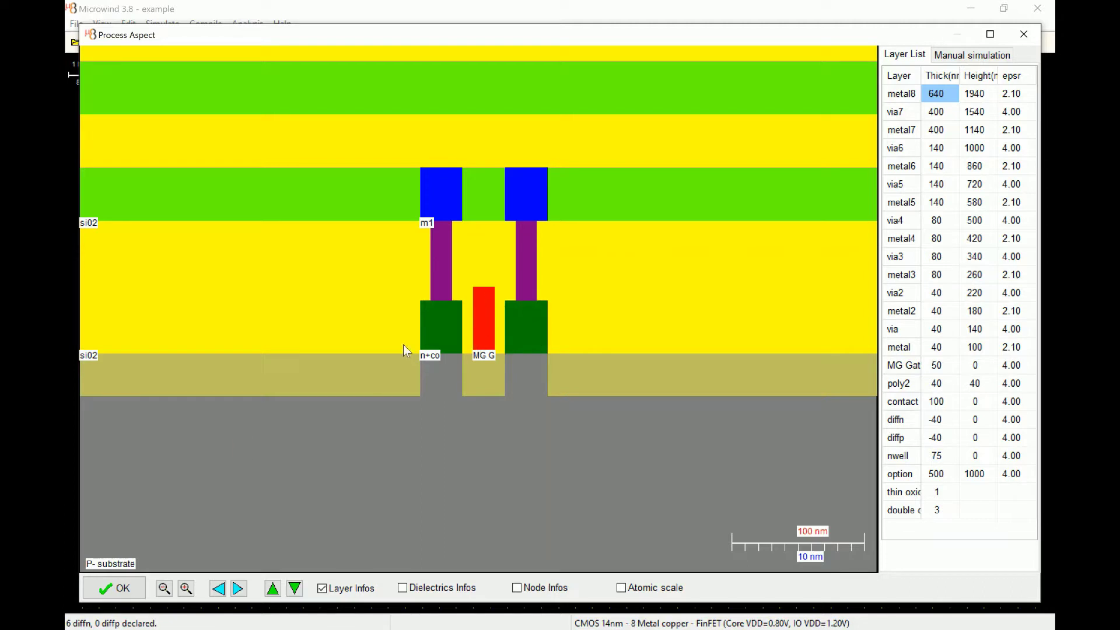
{"action": "left_click", "coordinate": [136, 591]}
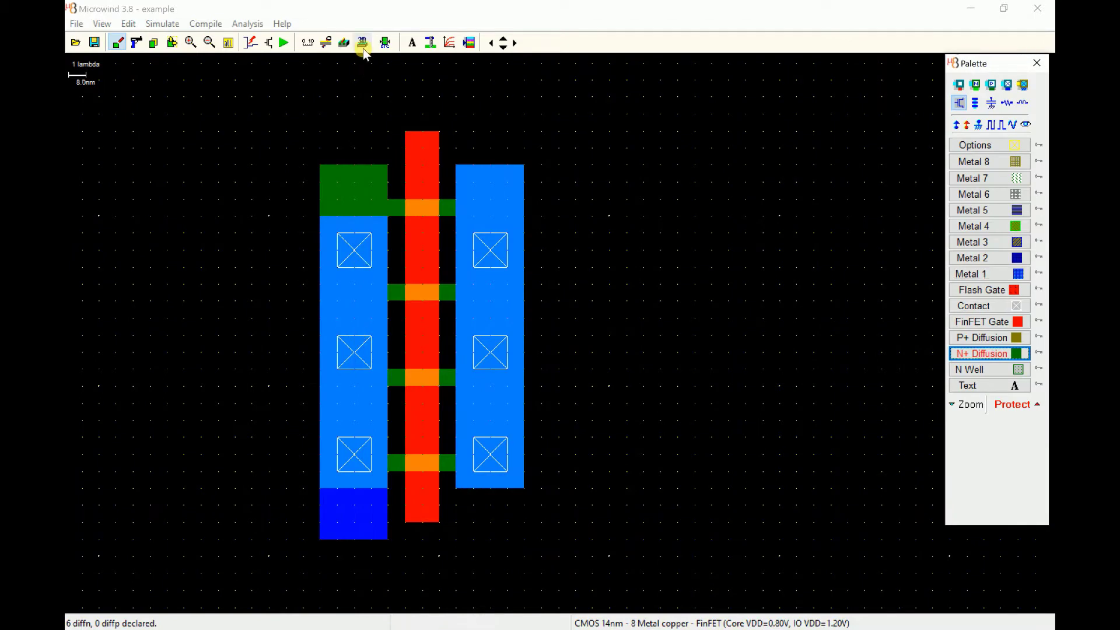
Step: Examine the FinFET's fins, gate, contacts and metal from several angles in the 3D package viewer, ending with the viewer closed
{"action": "left_click", "coordinate": [363, 47]}
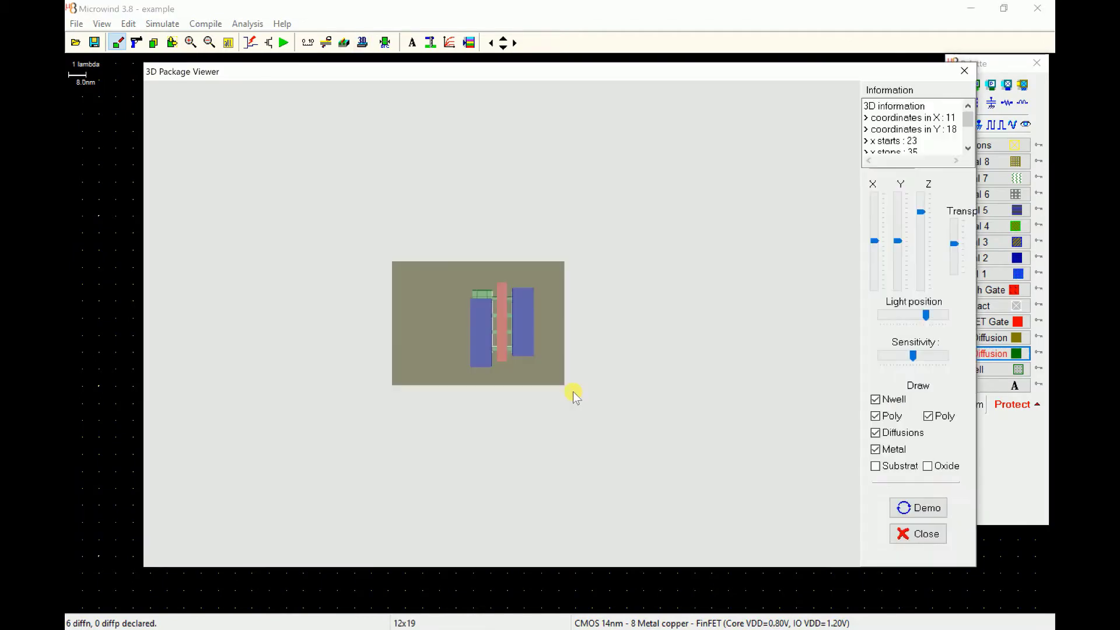
{"action": "left_click_drag", "start_coordinate": [581, 410], "coordinate": [578, 351]}
{"action": "left_click_drag", "start_coordinate": [927, 239], "coordinate": [925, 201]}
{"action": "left_click_drag", "start_coordinate": [577, 395], "coordinate": [515, 295]}
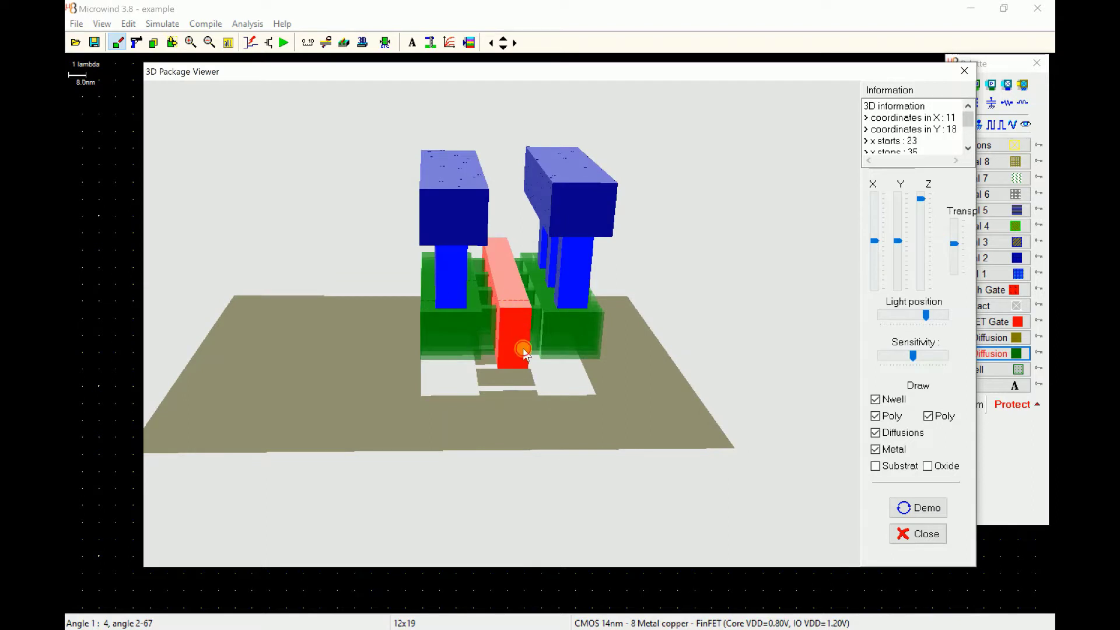
{"action": "left_click_drag", "start_coordinate": [524, 352], "coordinate": [521, 359]}
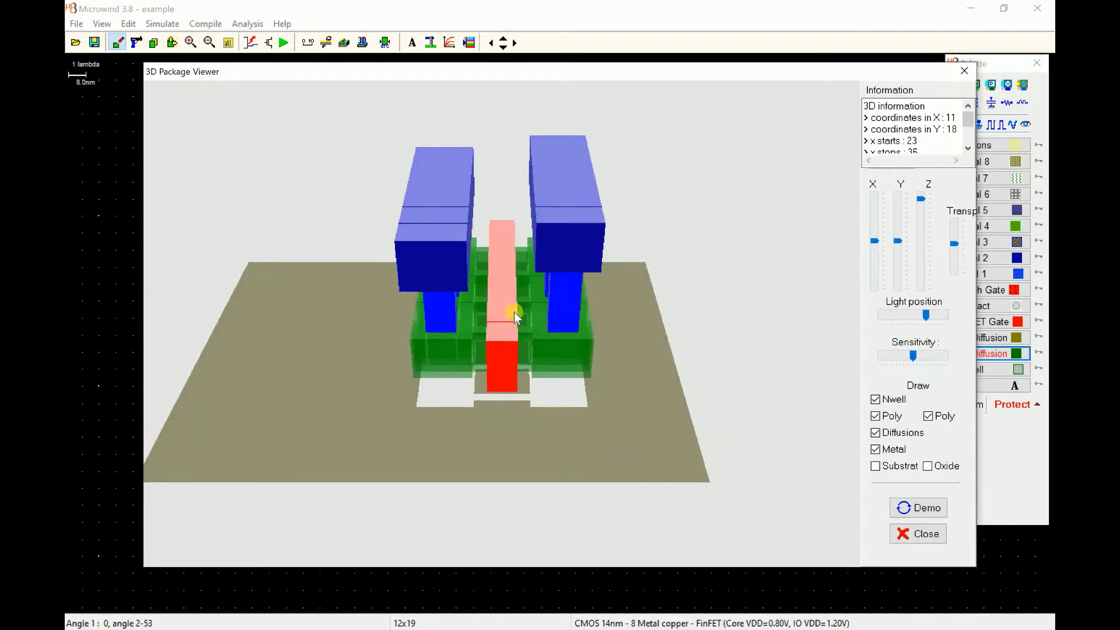
{"action": "mouse_move", "coordinate": [531, 321]}
{"action": "left_mouse_down"}
{"action": "mouse_move", "coordinate": [532, 353]}
{"action": "mouse_move", "coordinate": [530, 308]}
{"action": "left_mouse_up"}
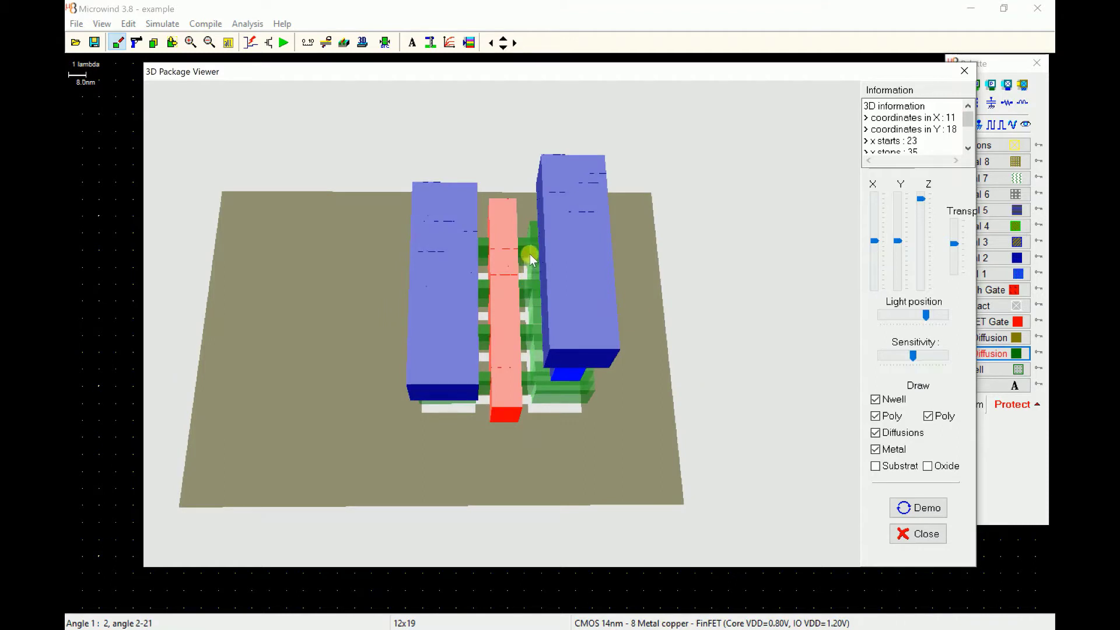
{"action": "left_click_drag", "start_coordinate": [531, 260], "coordinate": [530, 334]}
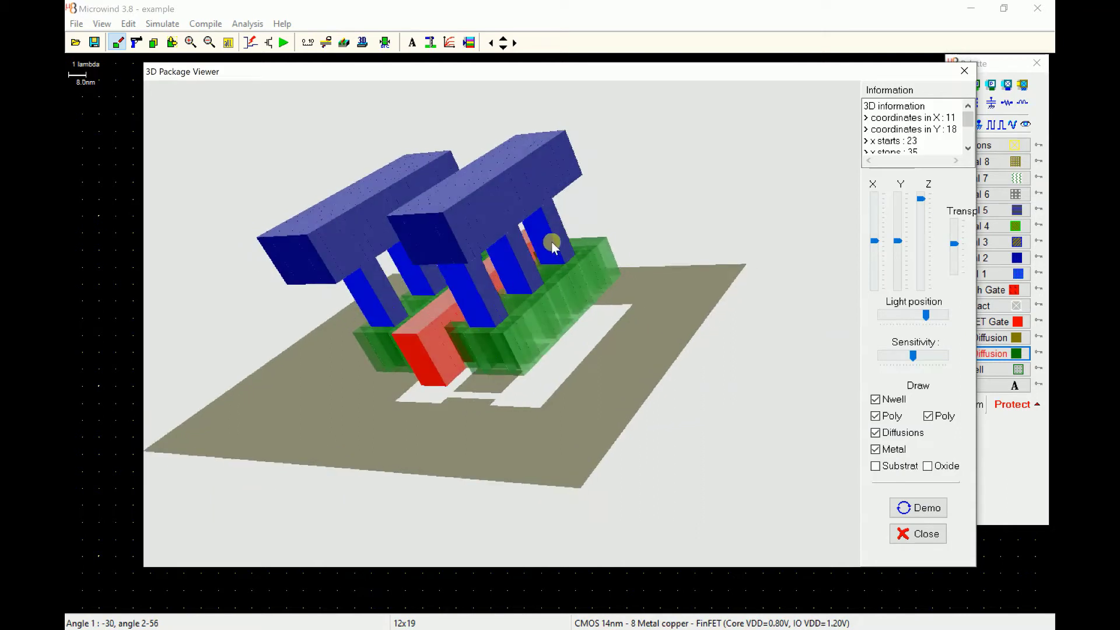
{"action": "left_click_drag", "start_coordinate": [537, 321], "coordinate": [550, 220]}
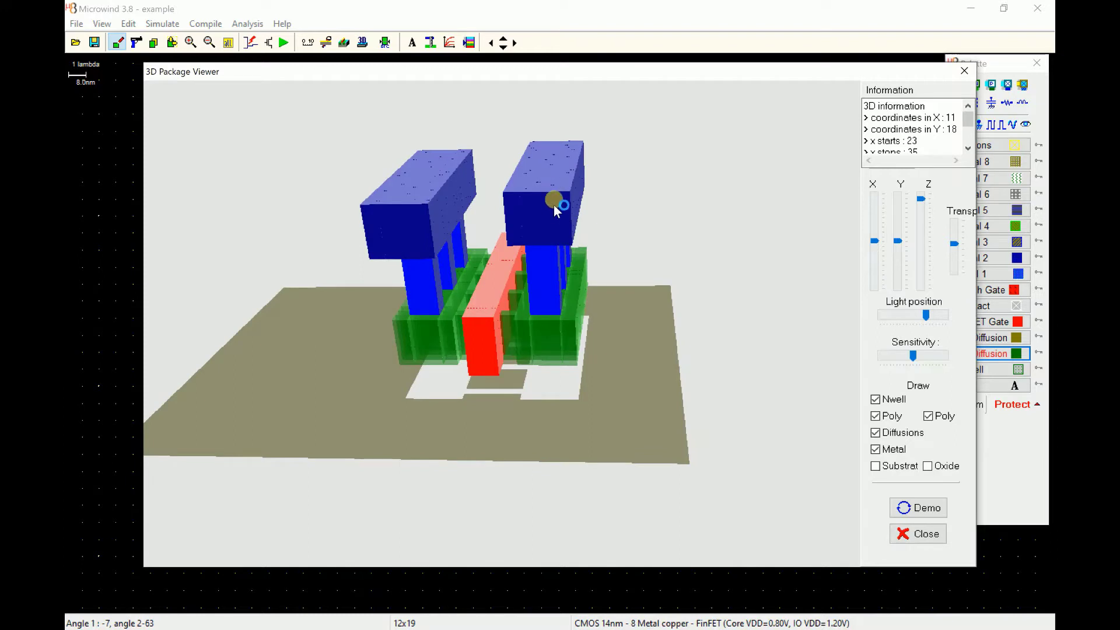
{"action": "left_click_drag", "start_coordinate": [605, 303], "coordinate": [510, 292]}
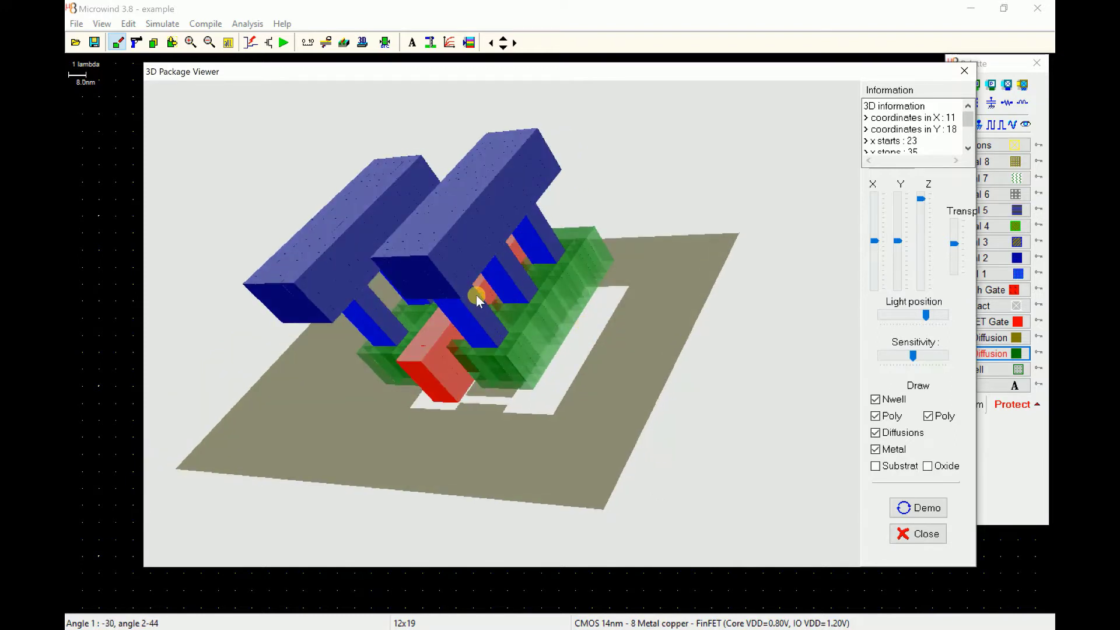
{"action": "left_click_drag", "start_coordinate": [516, 372], "coordinate": [524, 356]}
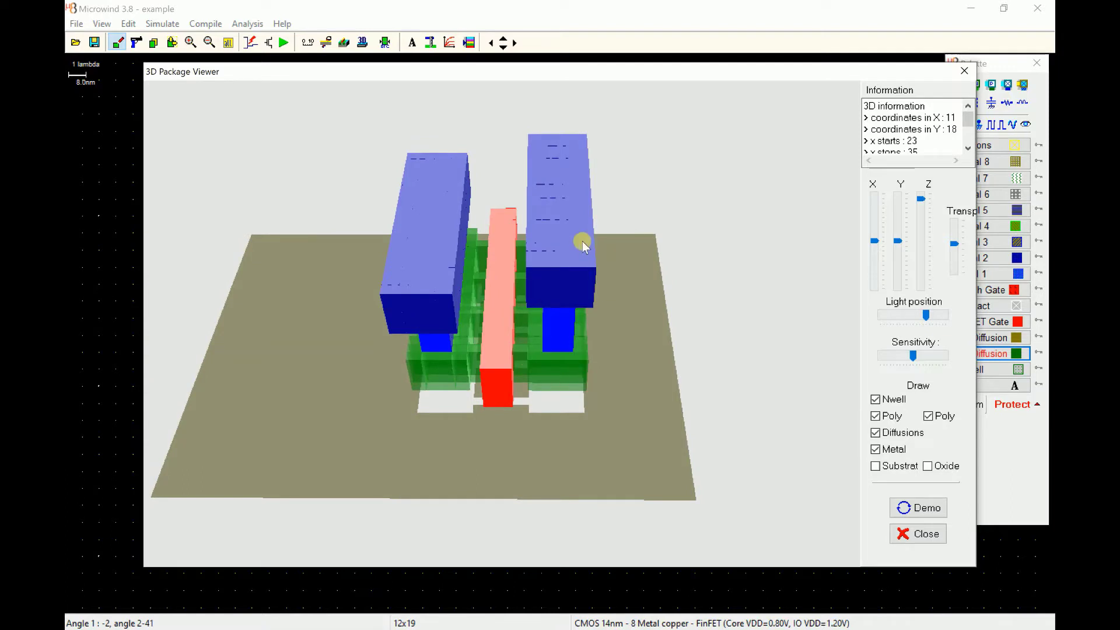
{"action": "left_click_drag", "start_coordinate": [540, 297], "coordinate": [499, 320]}
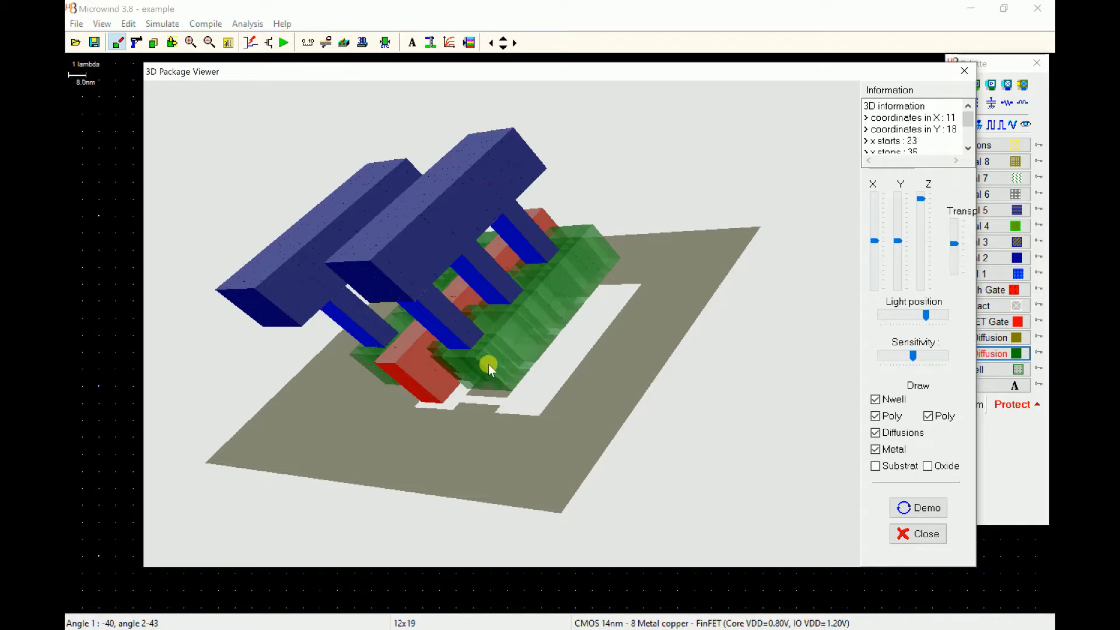
{"action": "left_click", "coordinate": [918, 535]}
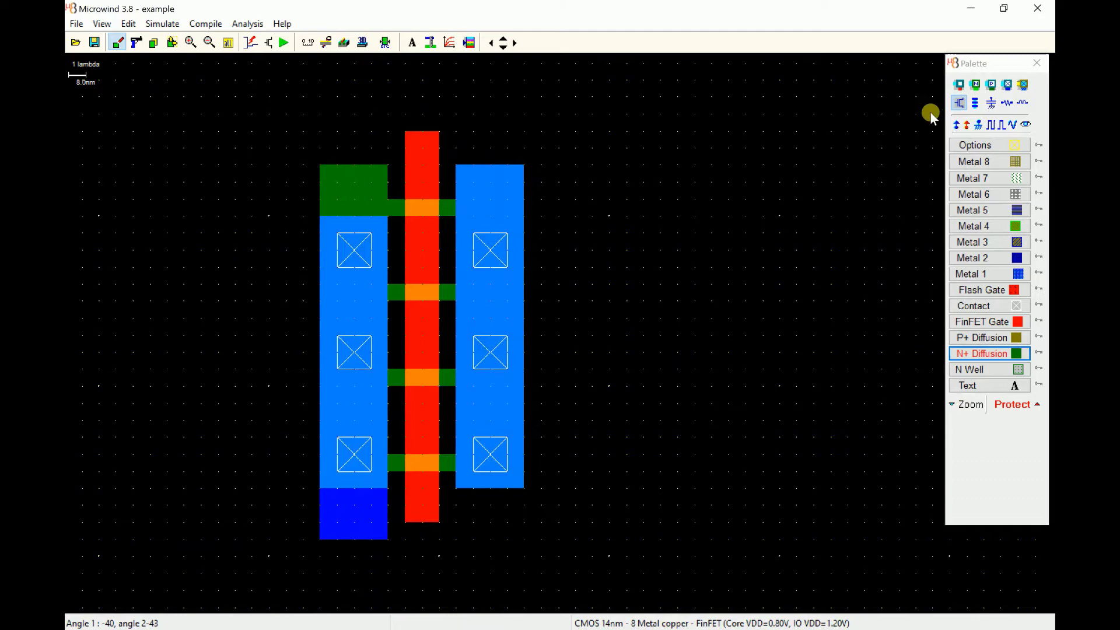
Step: Generate a second n-type FinFET with 6 fins and place it to the right of the four-fin device
{"action": "left_click", "coordinate": [959, 102]}
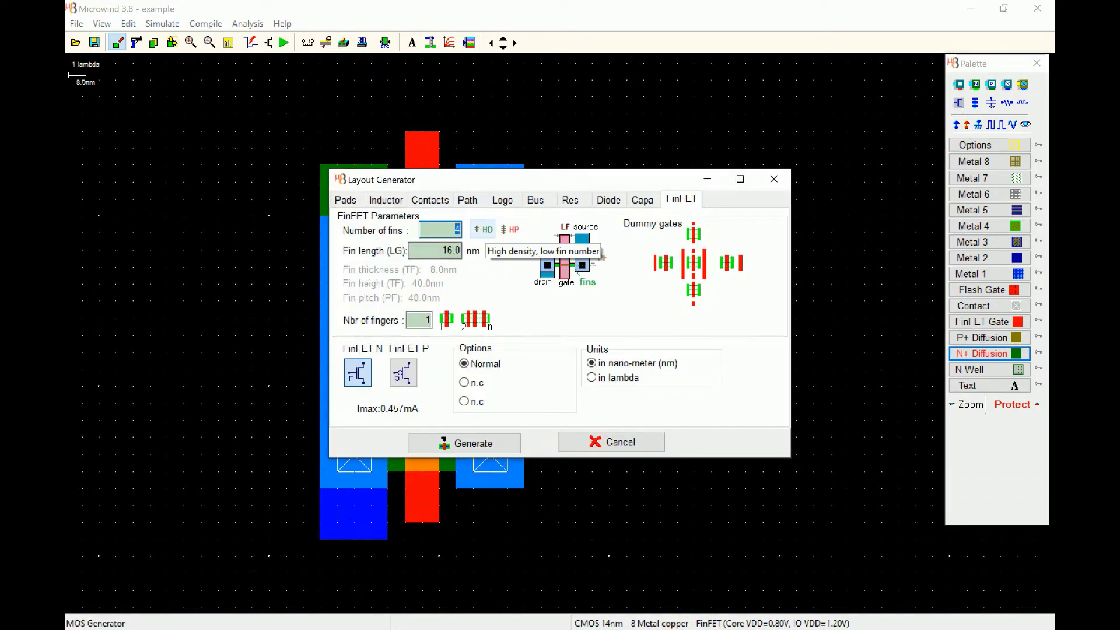
{"action": "left_click", "coordinate": [500, 445]}
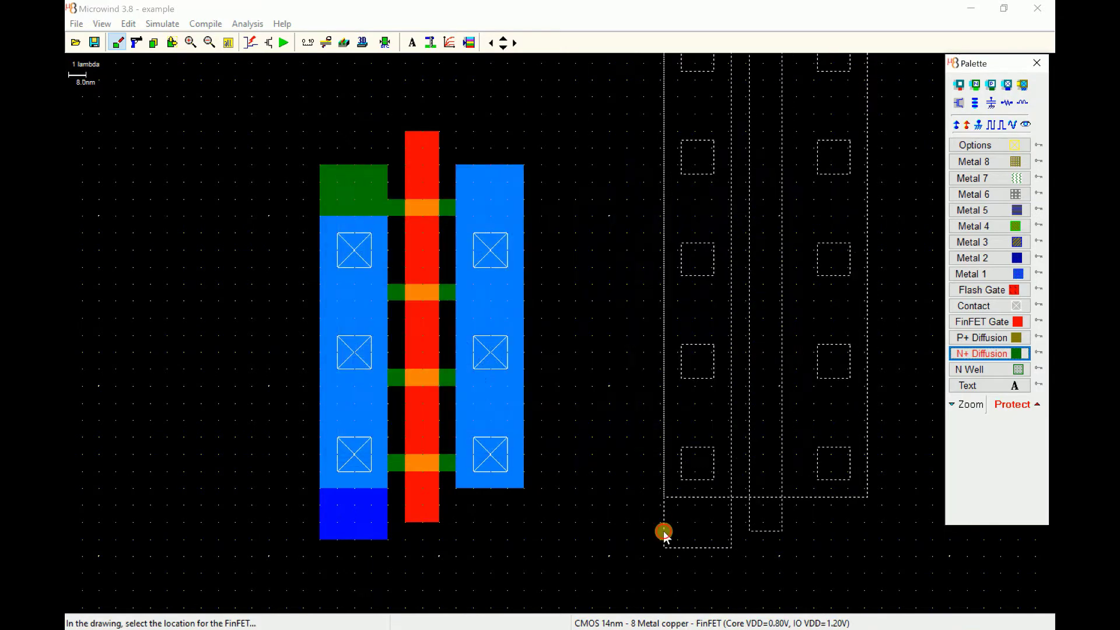
{"action": "left_click", "coordinate": [664, 532]}
{"action": "left_click", "coordinate": [228, 42]}
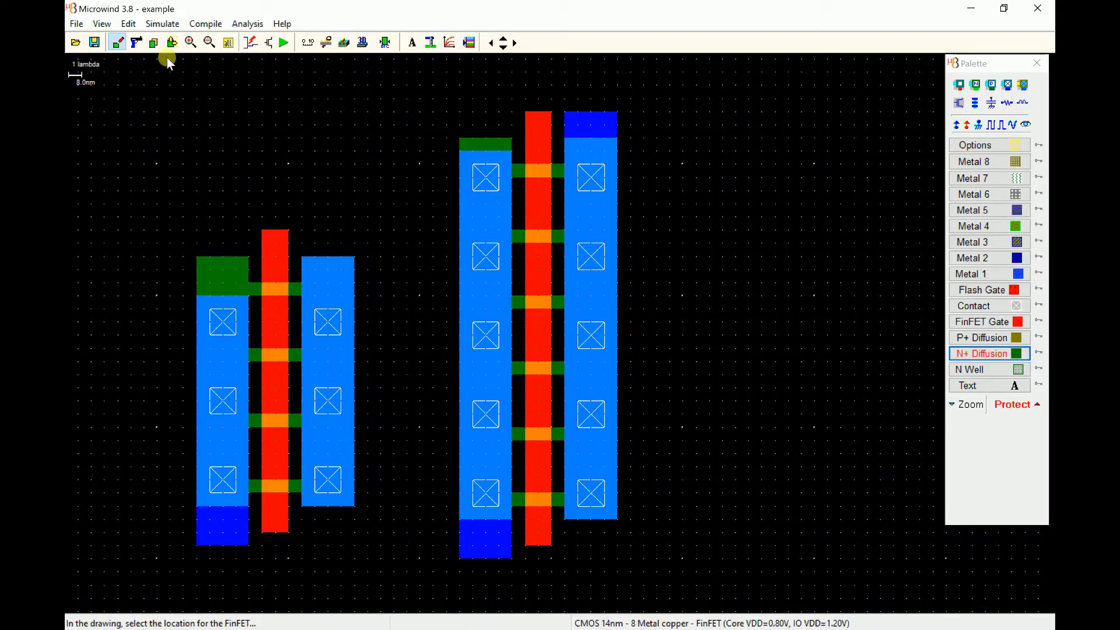
Step: Delete the six-fin FinFET, keeping only the four-fin device in the layout
{"action": "left_click", "coordinate": [136, 42]}
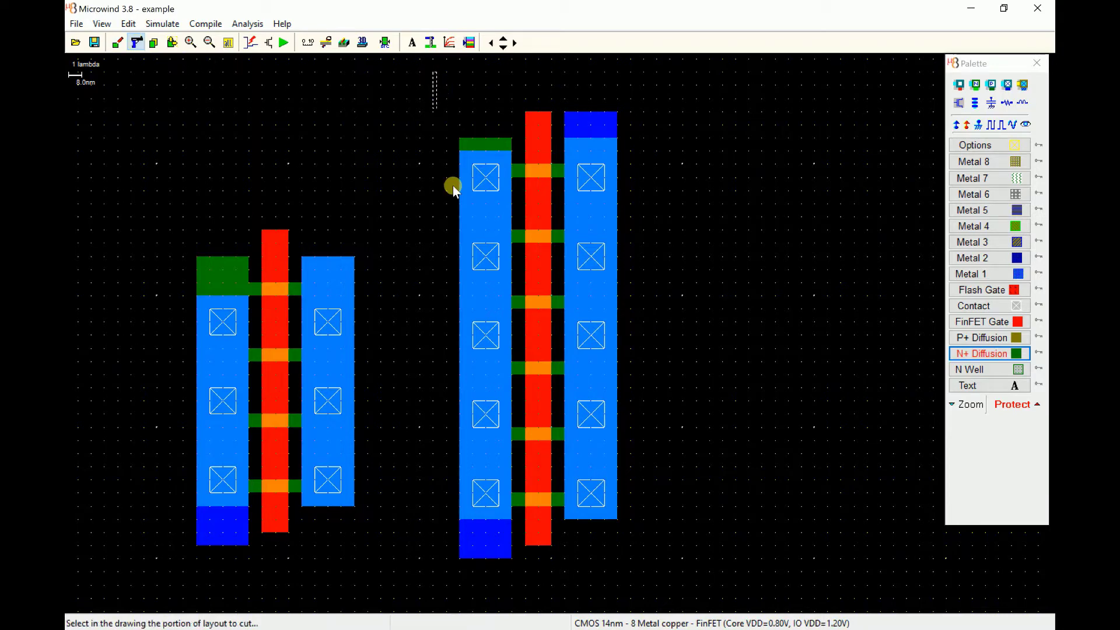
{"action": "left_click_drag", "start_coordinate": [452, 186], "coordinate": [636, 579]}
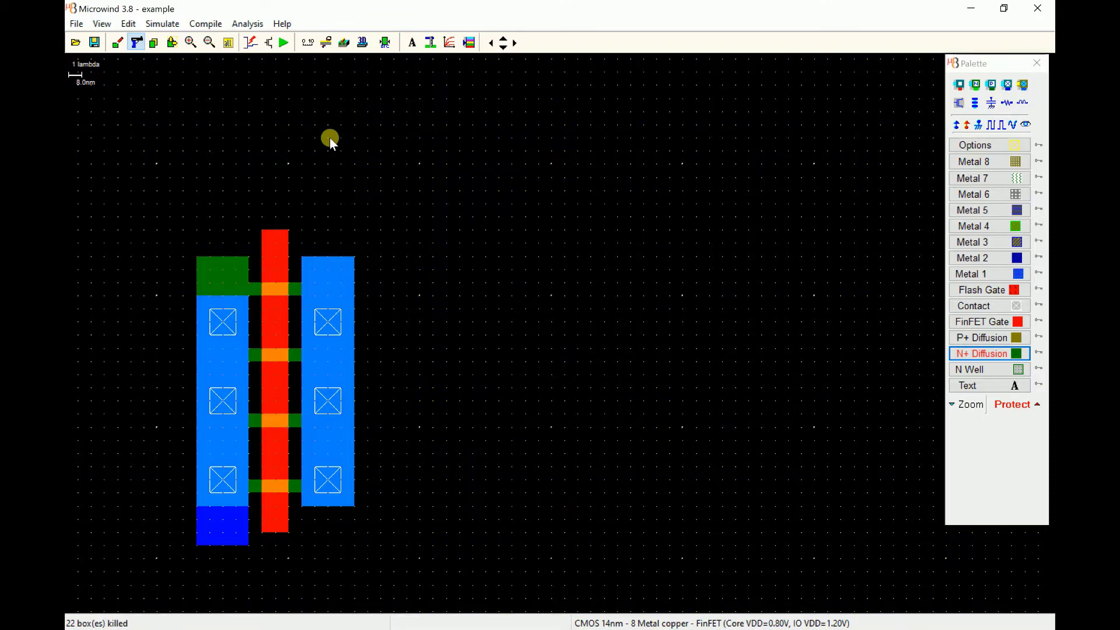
{"action": "left_click", "coordinate": [232, 45]}
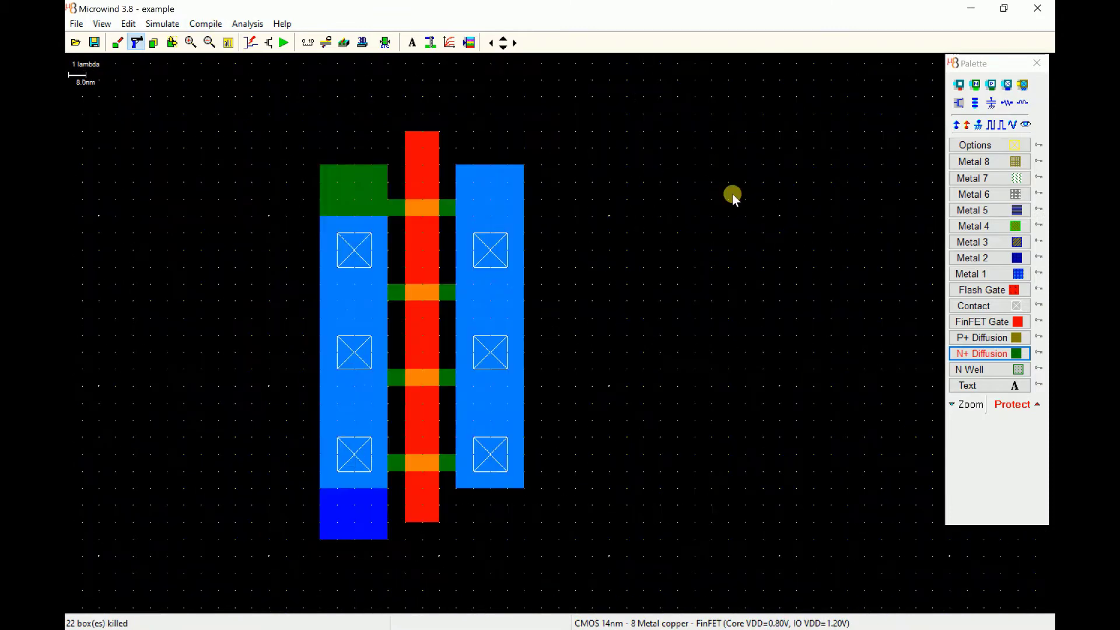
Step: Select the p-type device in the MOS generator's FinFET parameters and set its number of fins to 4
{"action": "left_click", "coordinate": [209, 45]}
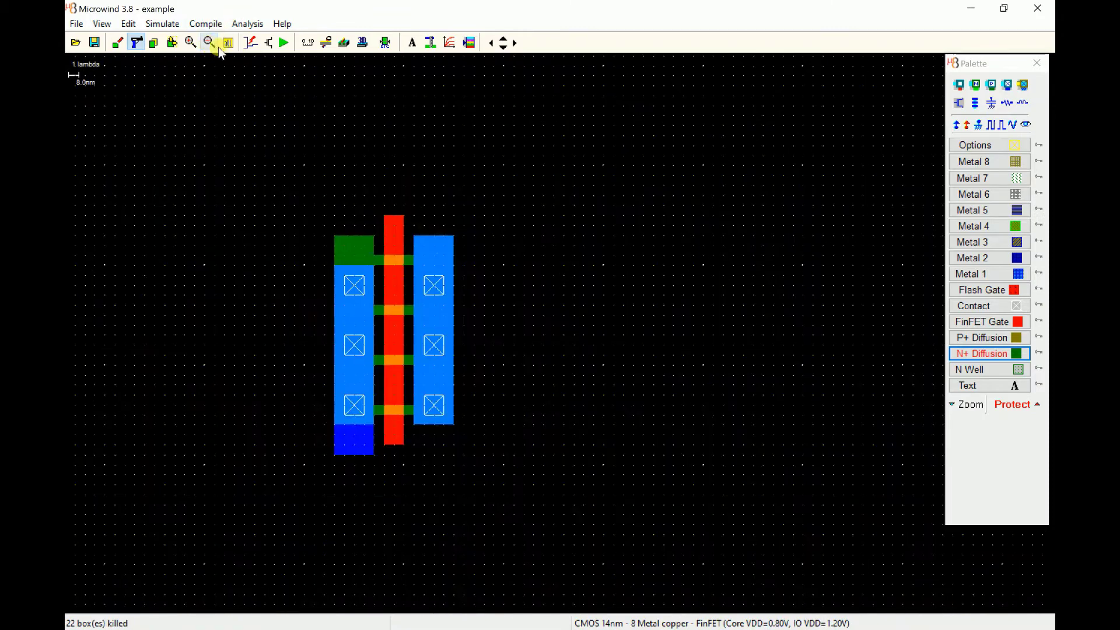
{"action": "scroll", "coordinate": [970, 112], "scroll_direction": "up", "scroll_amount": 1}
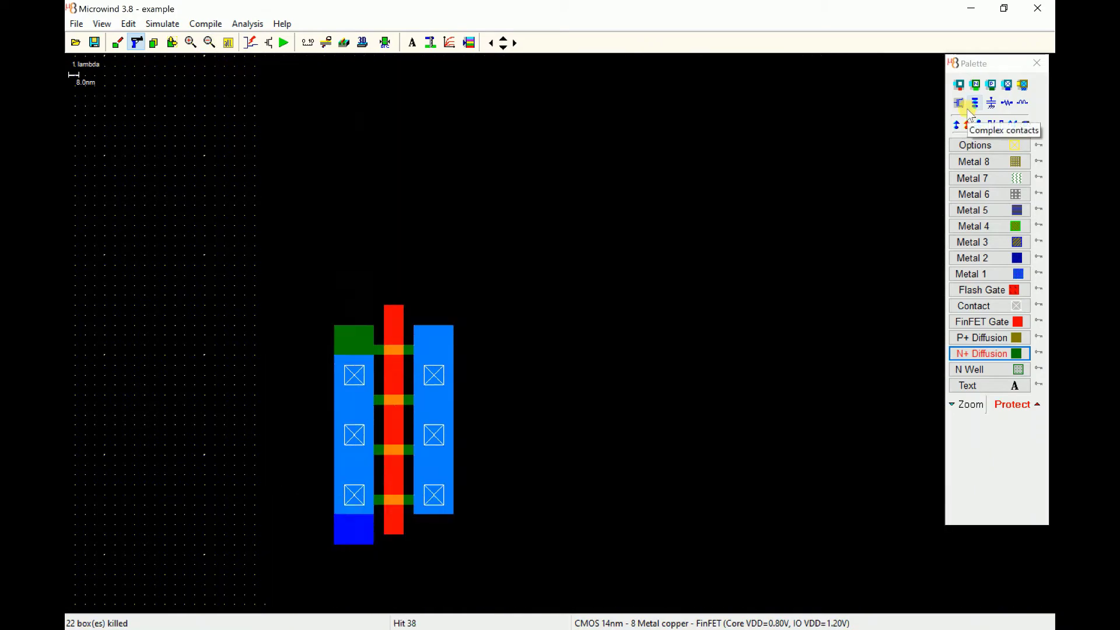
{"action": "left_click", "coordinate": [964, 109]}
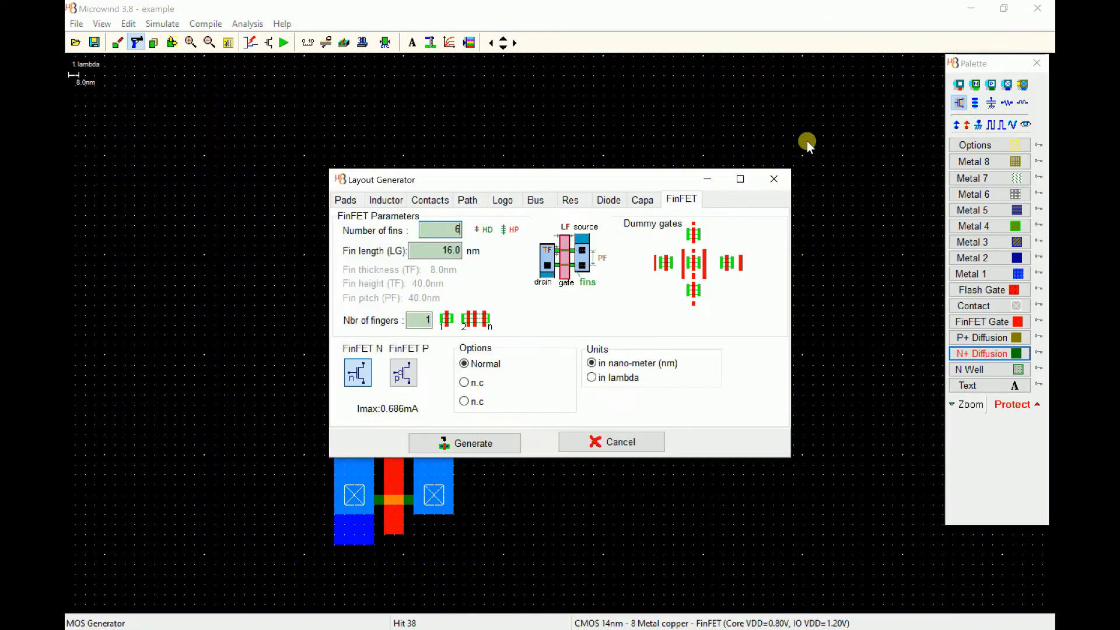
{"action": "left_click", "coordinate": [407, 377]}
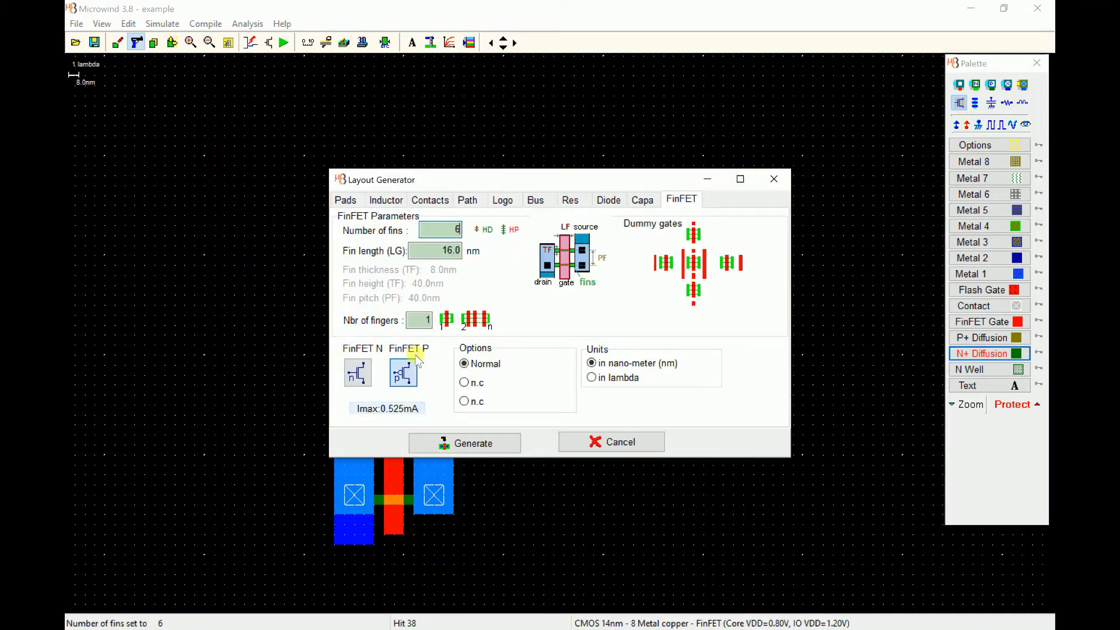
{"action": "left_click", "coordinate": [478, 230]}
{"action": "type", "text": "4"}
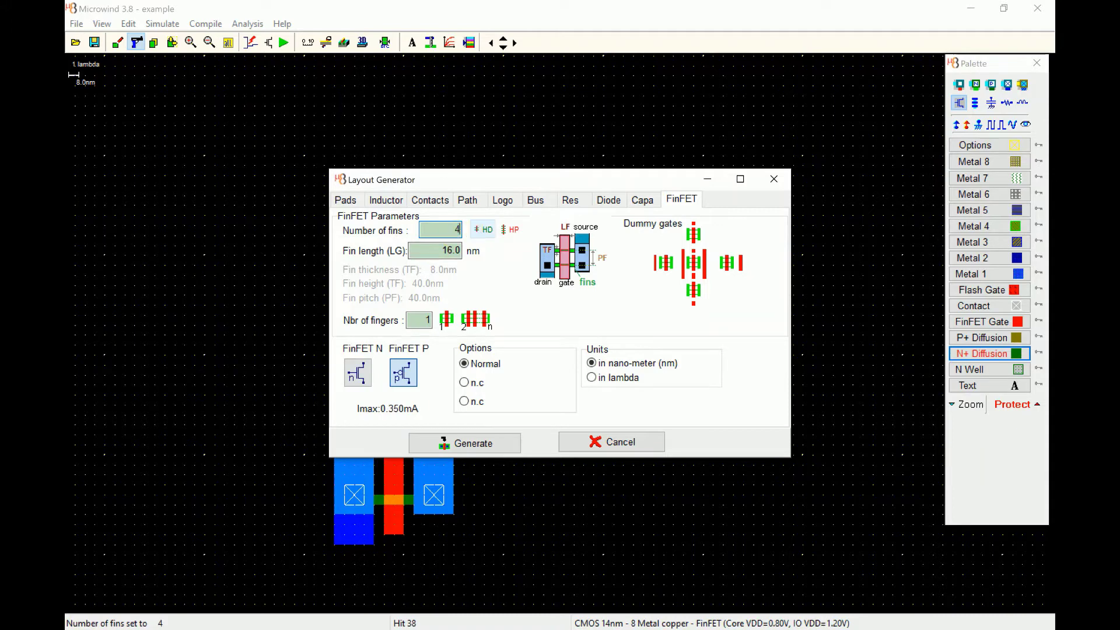
Step: Generate the four-fin p-type FinFET and place it directly above the n-type device with the gates aligned
{"action": "left_click", "coordinate": [467, 448]}
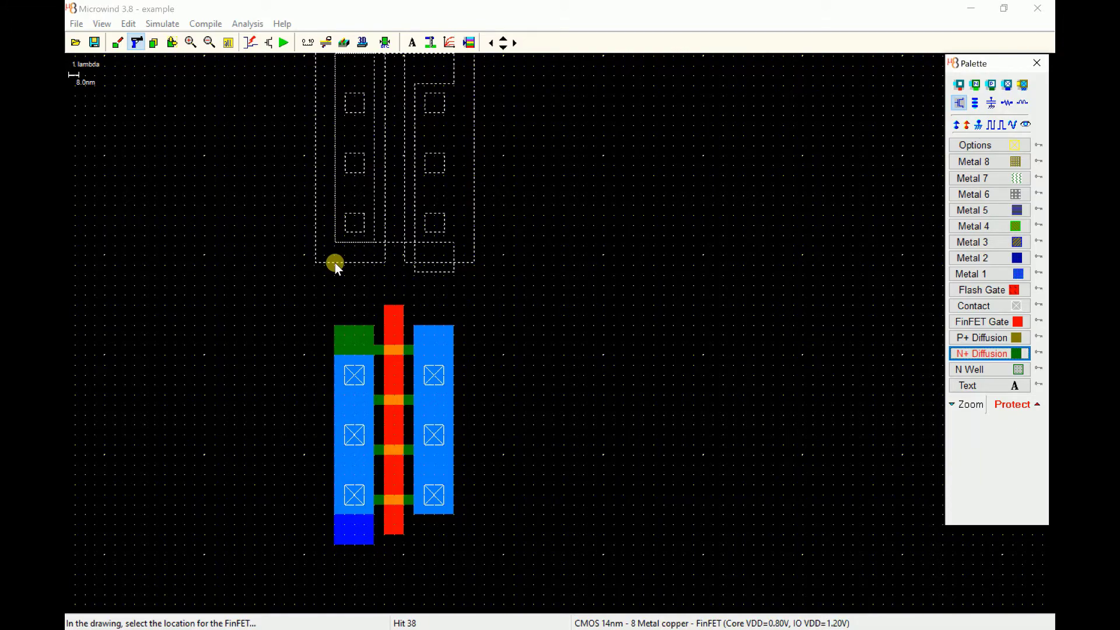
{"action": "left_click", "coordinate": [335, 263]}
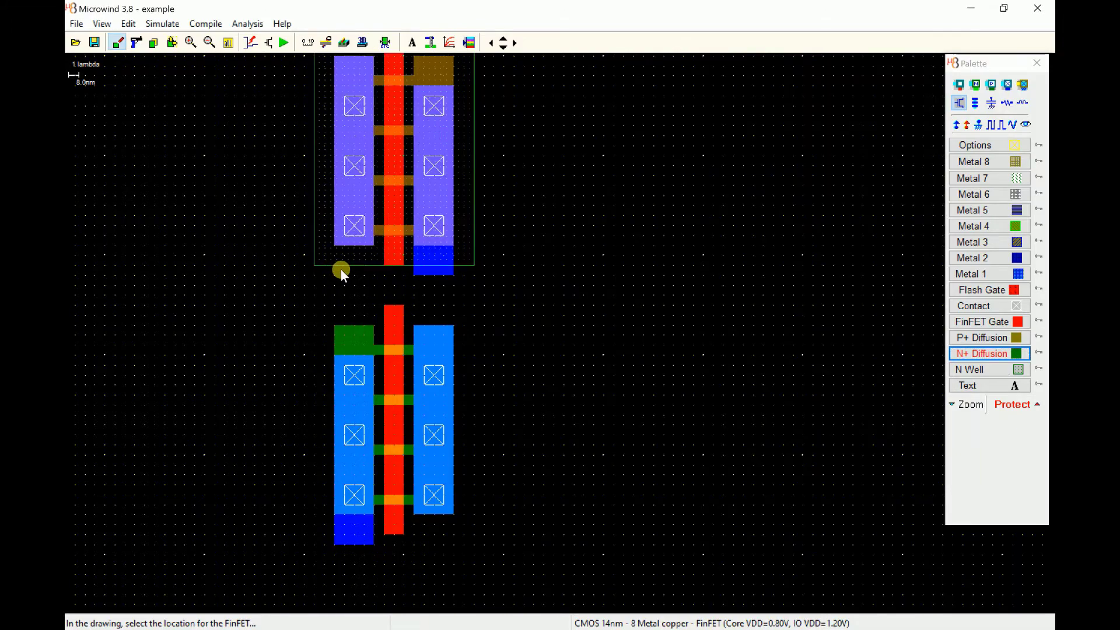
{"action": "left_click", "coordinate": [229, 43]}
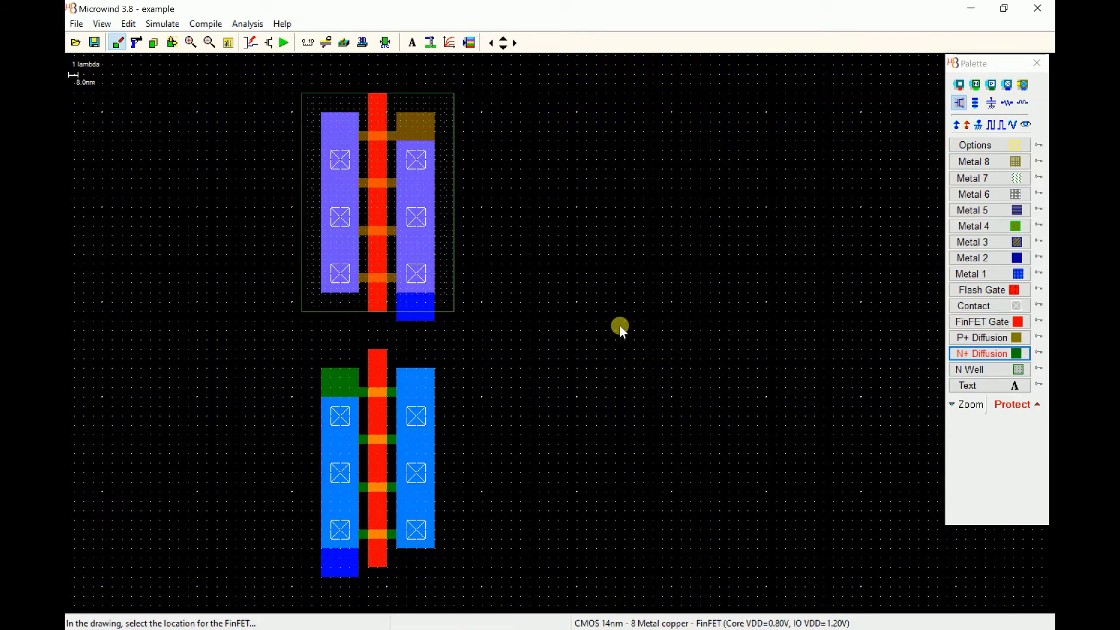
Step: Join the two right-hand drains with a Metal 1 box about 32 x 48 nm and extend an 88 x 40 nm Metal 1 output rightward
{"action": "left_click", "coordinate": [986, 274]}
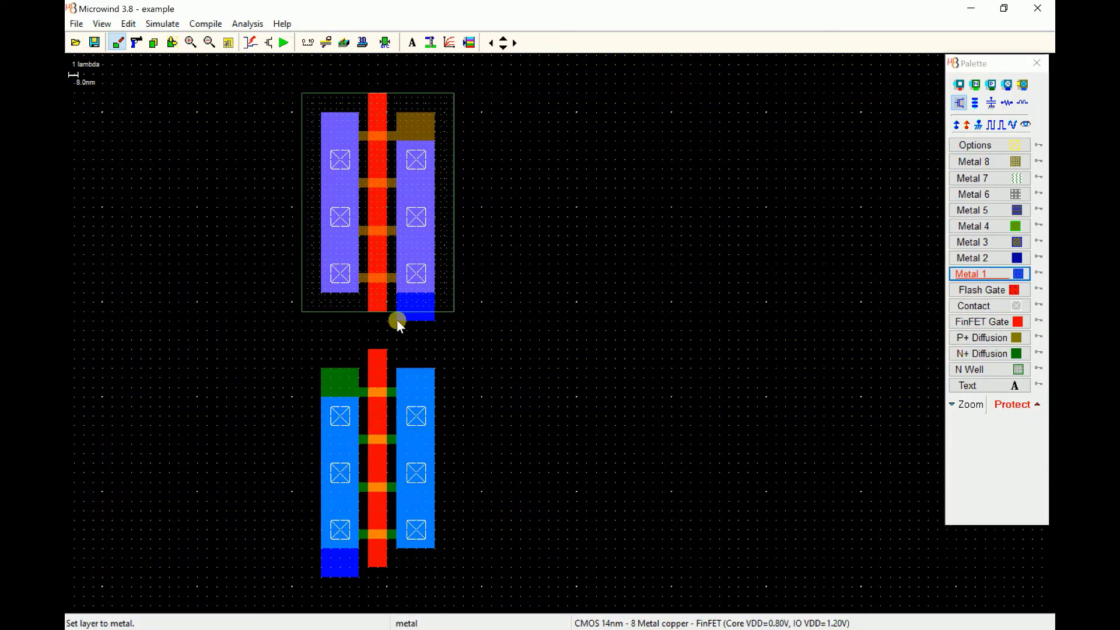
{"action": "left_click_drag", "start_coordinate": [398, 322], "coordinate": [433, 369]}
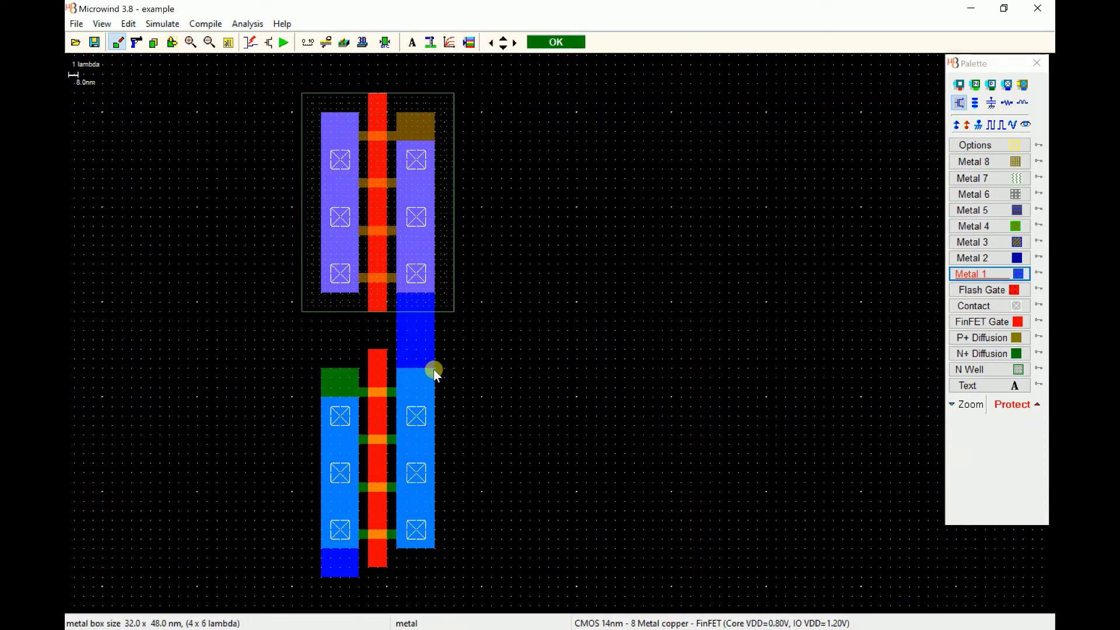
{"action": "left_click_drag", "start_coordinate": [433, 321], "coordinate": [536, 368]}
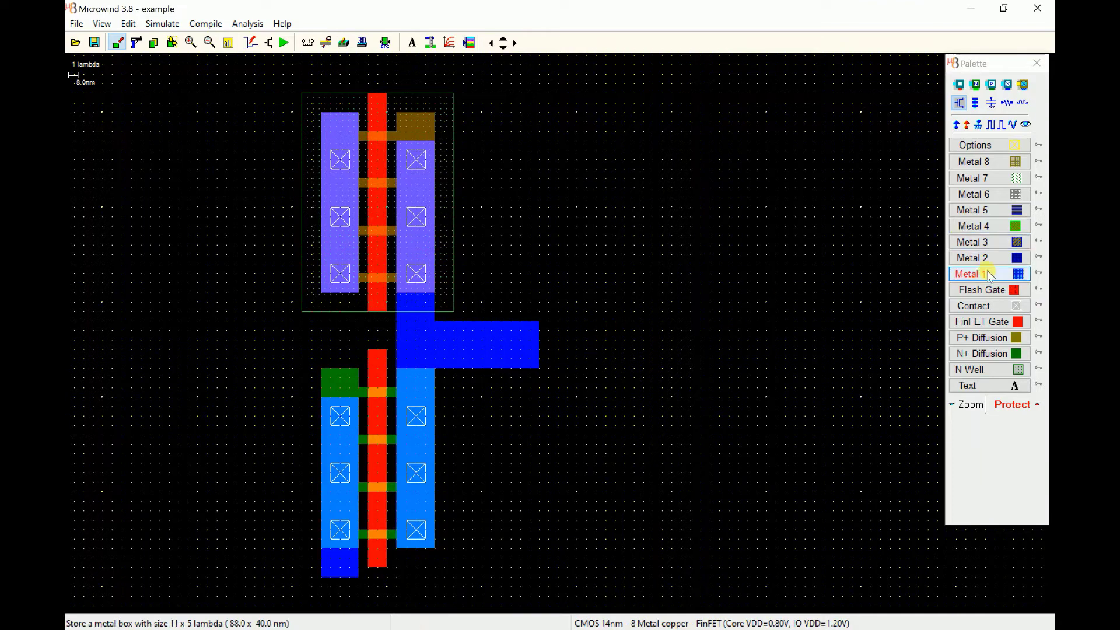
Step: Connect the p-type and n-type gates with a FinFET Gate box about 16 x 48 nm
{"action": "left_click", "coordinate": [999, 322]}
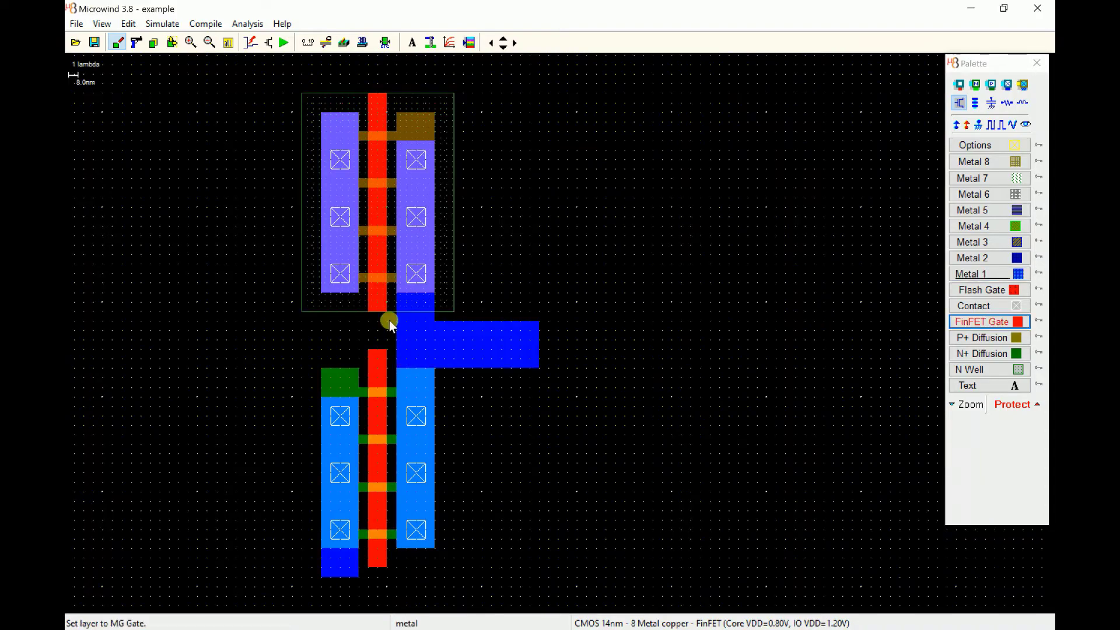
{"action": "left_click", "coordinate": [372, 324]}
{"action": "left_click_drag", "start_coordinate": [373, 324], "coordinate": [387, 366]}
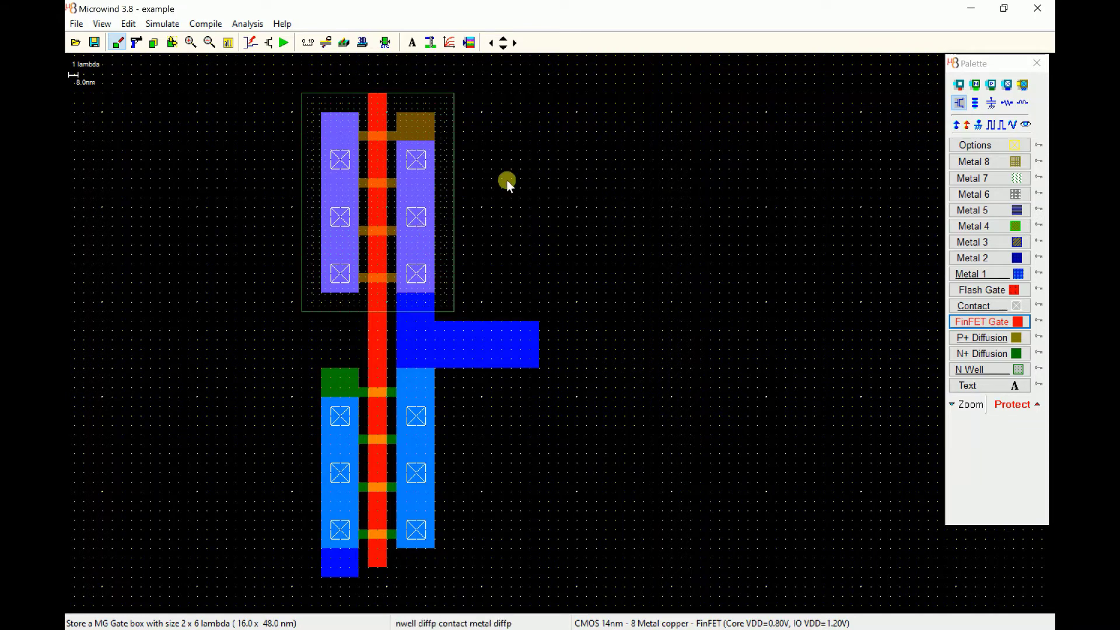
Step: Place Vdd+ supplies on the p-type FinFET's left source metal and on the N-well's upper right corner
{"action": "left_click", "coordinate": [955, 128]}
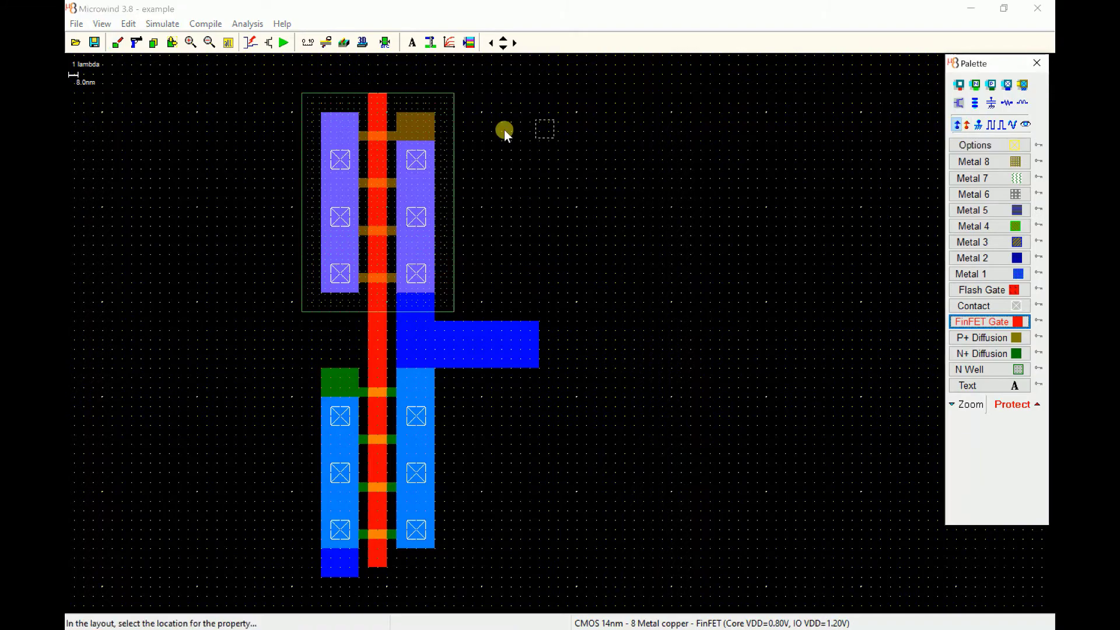
{"action": "left_click", "coordinate": [341, 131]}
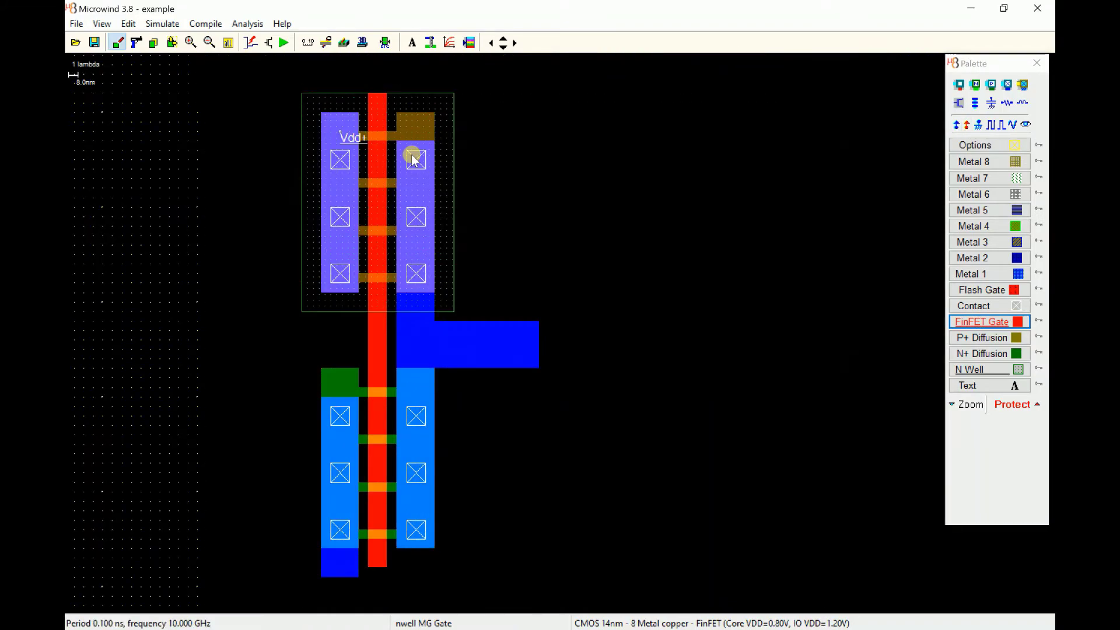
{"action": "left_click", "coordinate": [960, 128]}
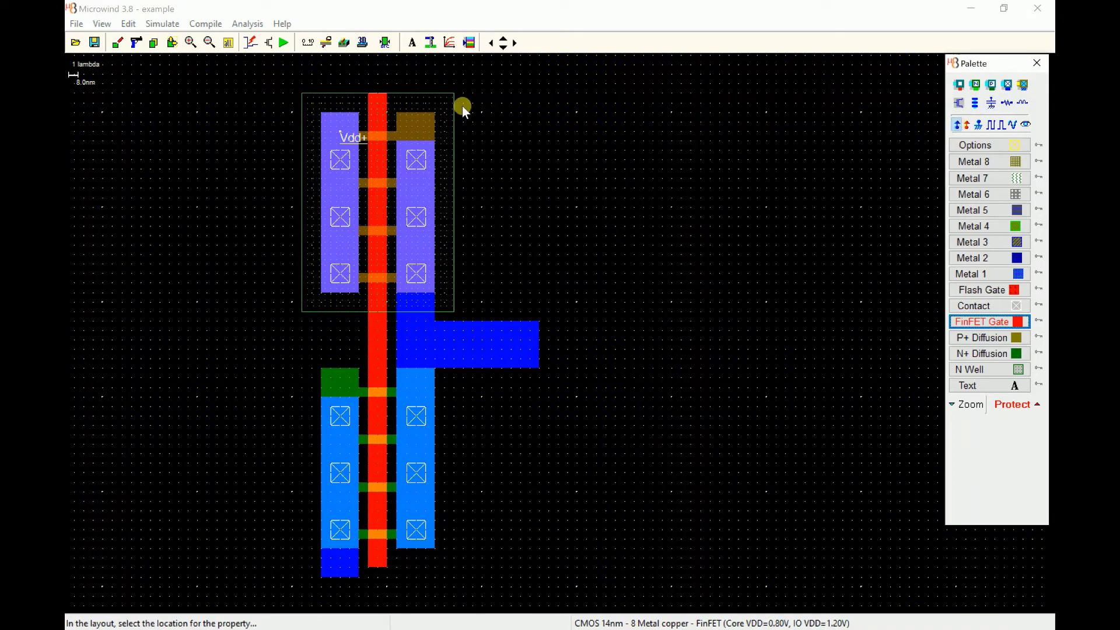
{"action": "left_click", "coordinate": [446, 104]}
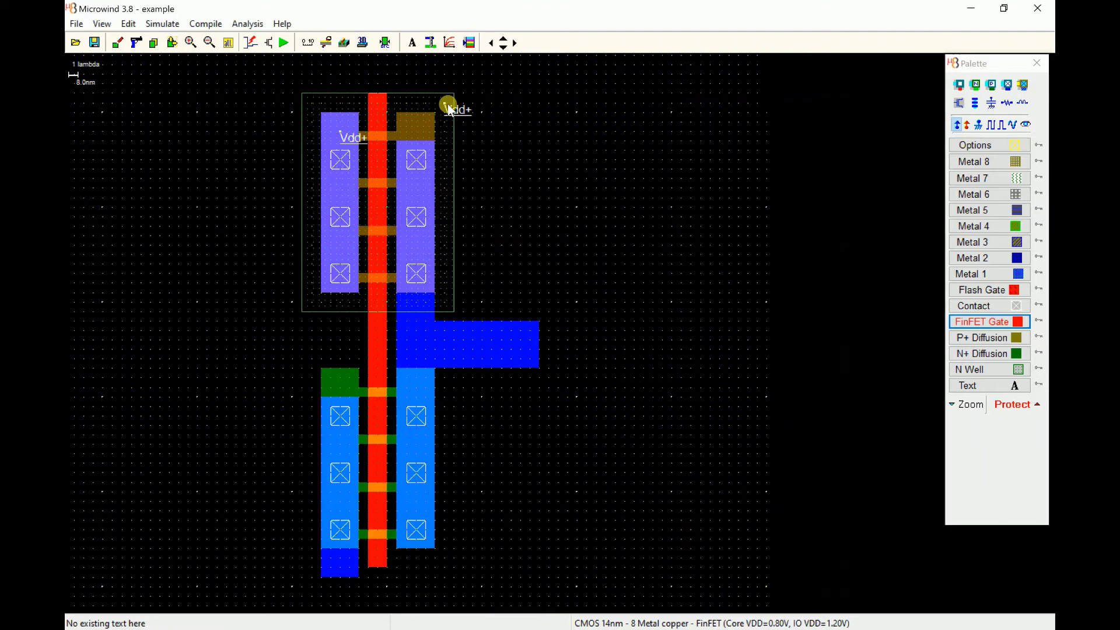
Step: Place a Vss- ground on the Metal 1 at the lower end of the n-type FinFET's left source
{"action": "left_click", "coordinate": [968, 127]}
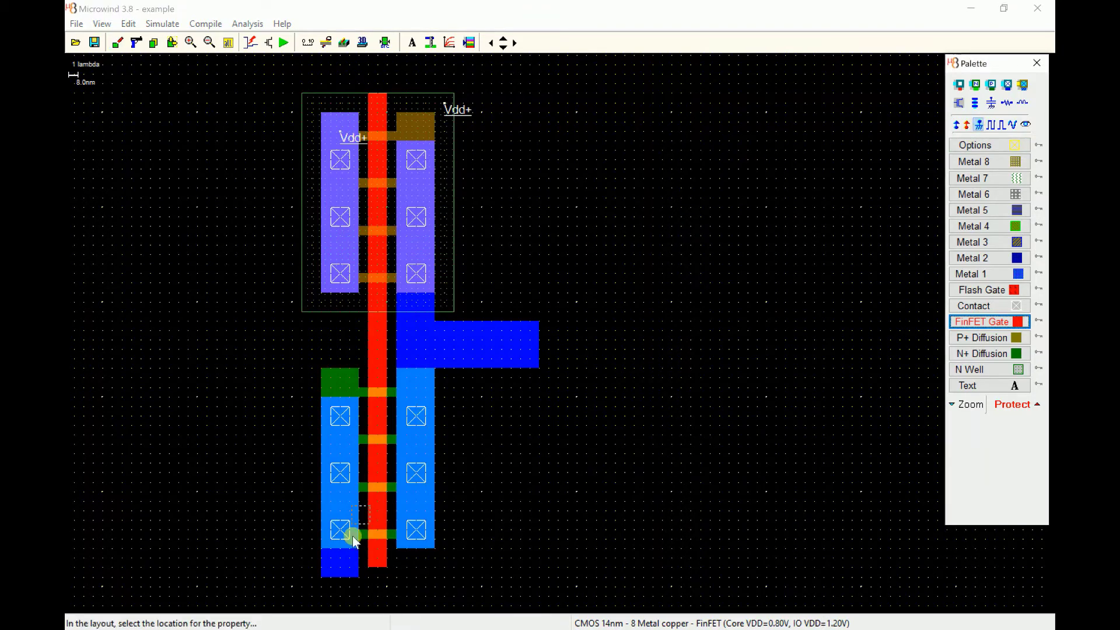
{"action": "left_click", "coordinate": [331, 572]}
{"action": "left_click", "coordinate": [331, 563]}
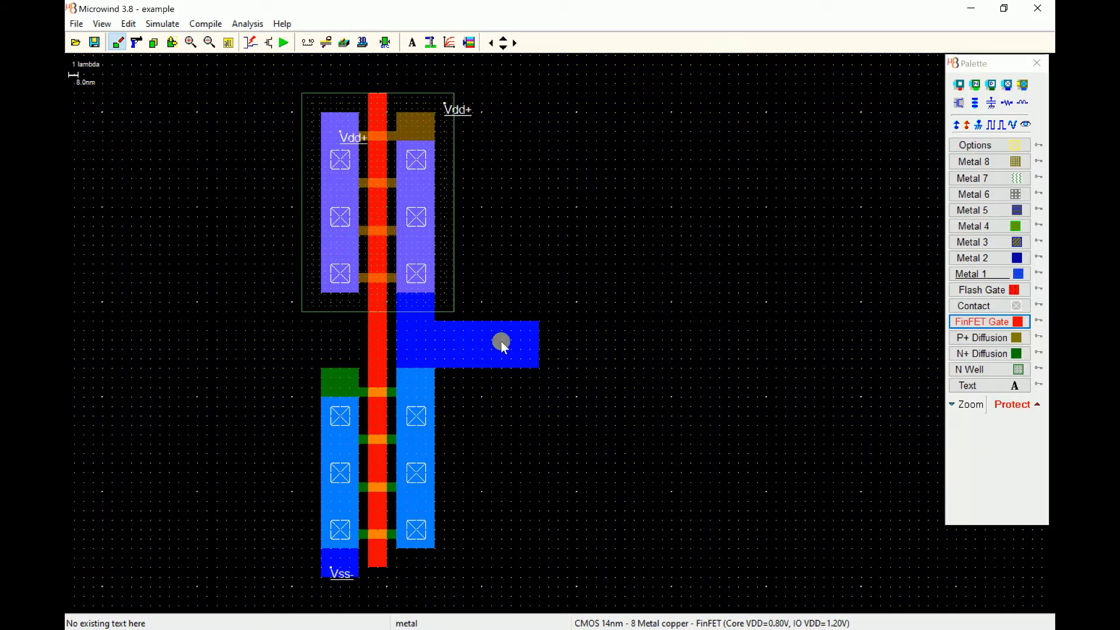
Step: Place a visible node named Vout on the Metal 1 output branch
{"action": "left_click", "coordinate": [1025, 126]}
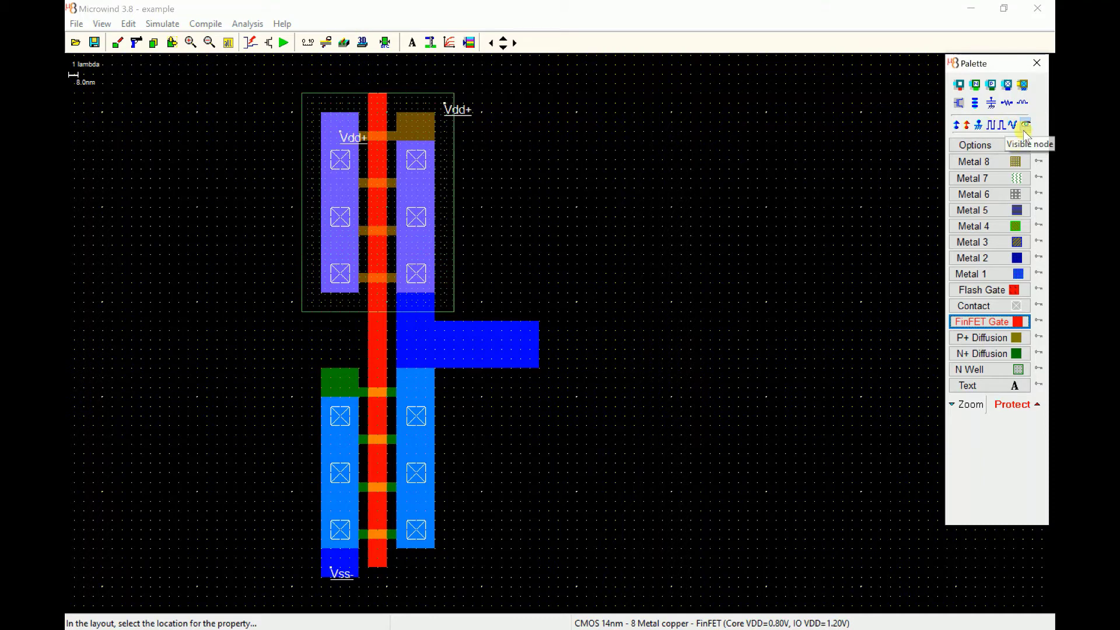
{"action": "left_click", "coordinate": [508, 341]}
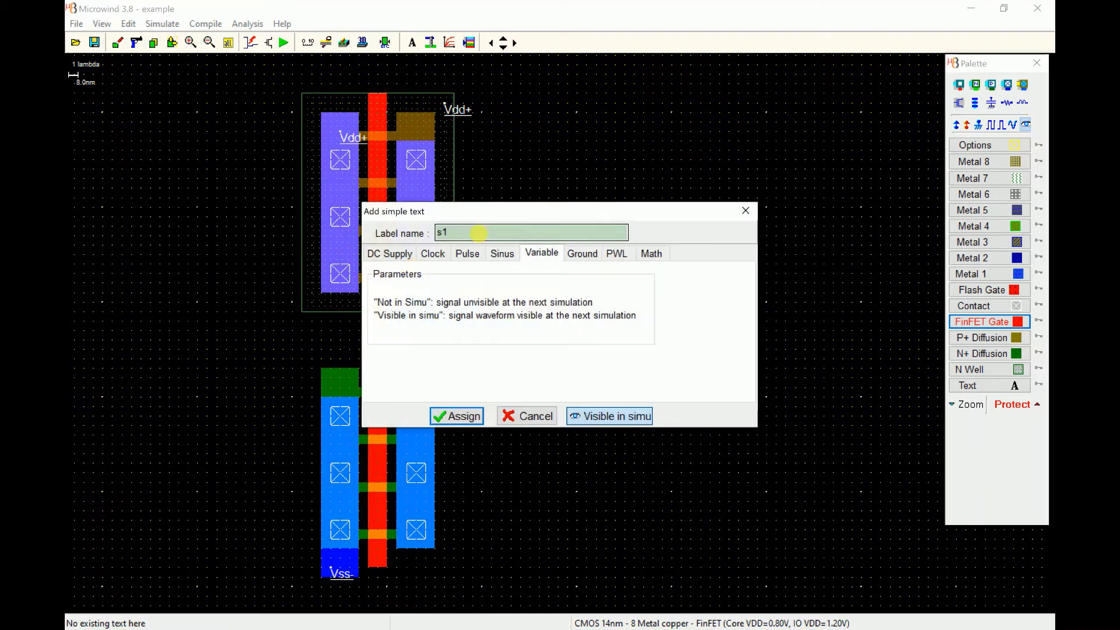
{"action": "double_click", "coordinate": [480, 235]}
{"action": "type", "text": "Vout"}
{"action": "left_click", "coordinate": [446, 415]}
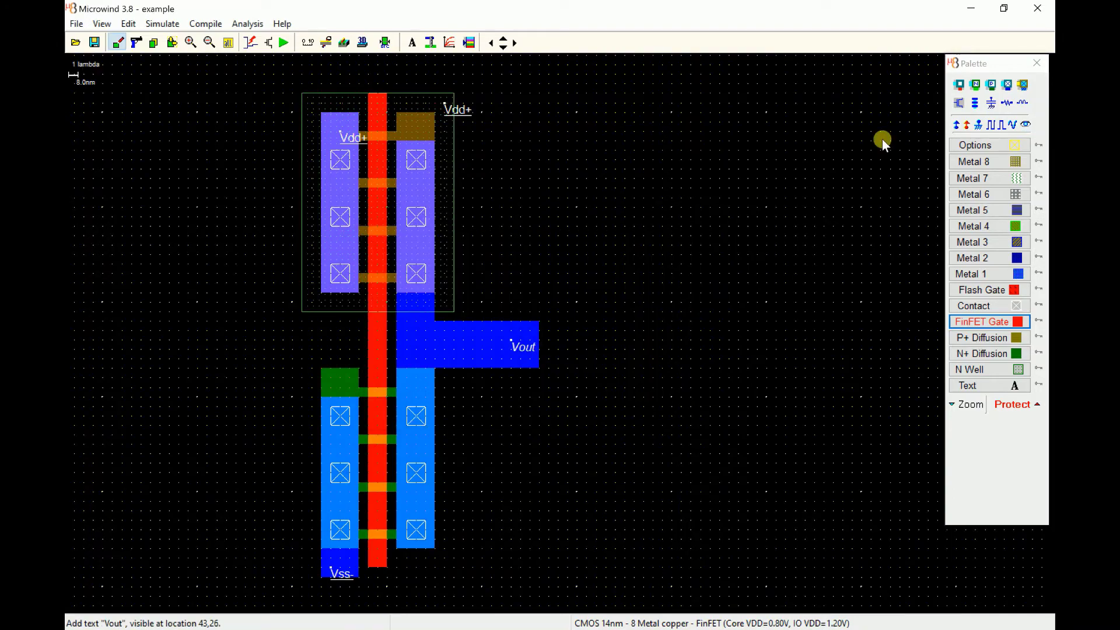
Step: Place a clock source on the FinFET gate between the two devices and name it Vin
{"action": "left_click", "coordinate": [994, 127]}
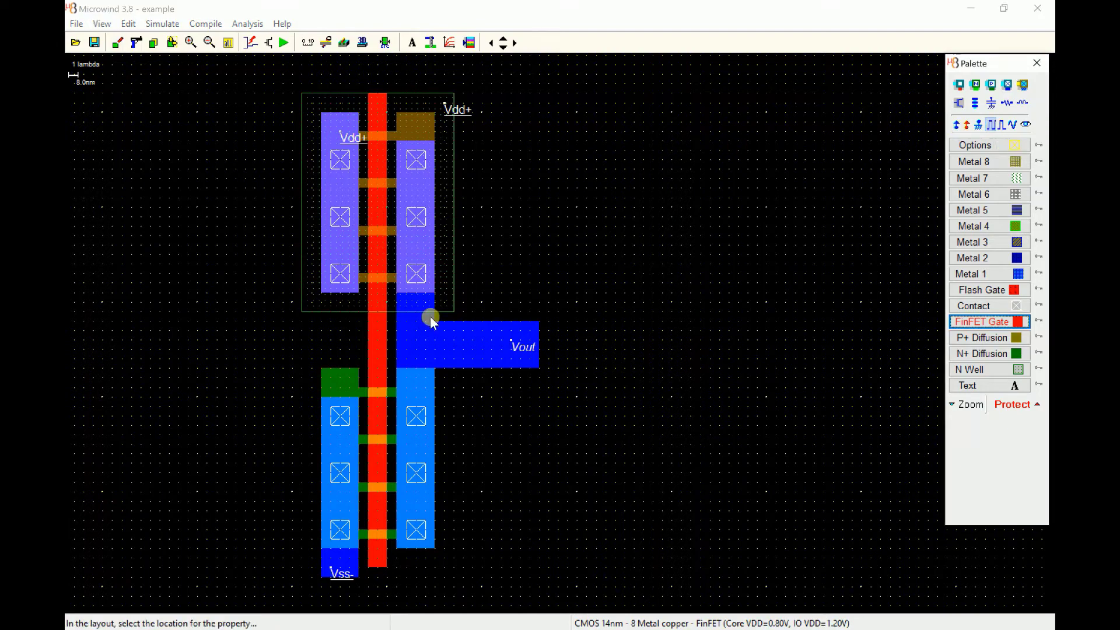
{"action": "left_click", "coordinate": [376, 343]}
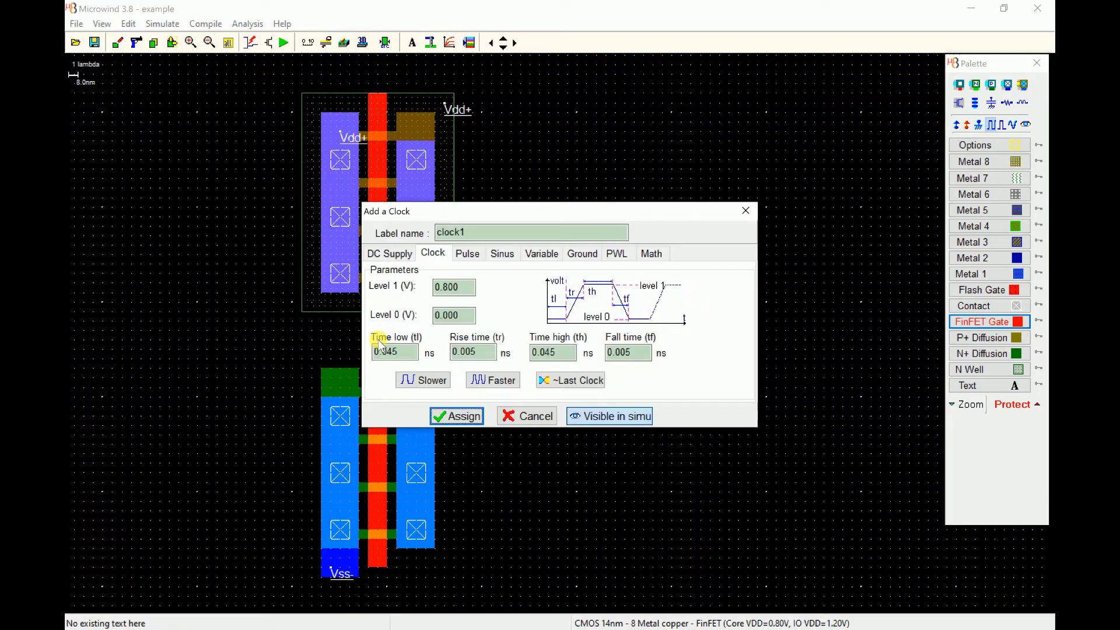
{"action": "left_click", "coordinate": [503, 233]}
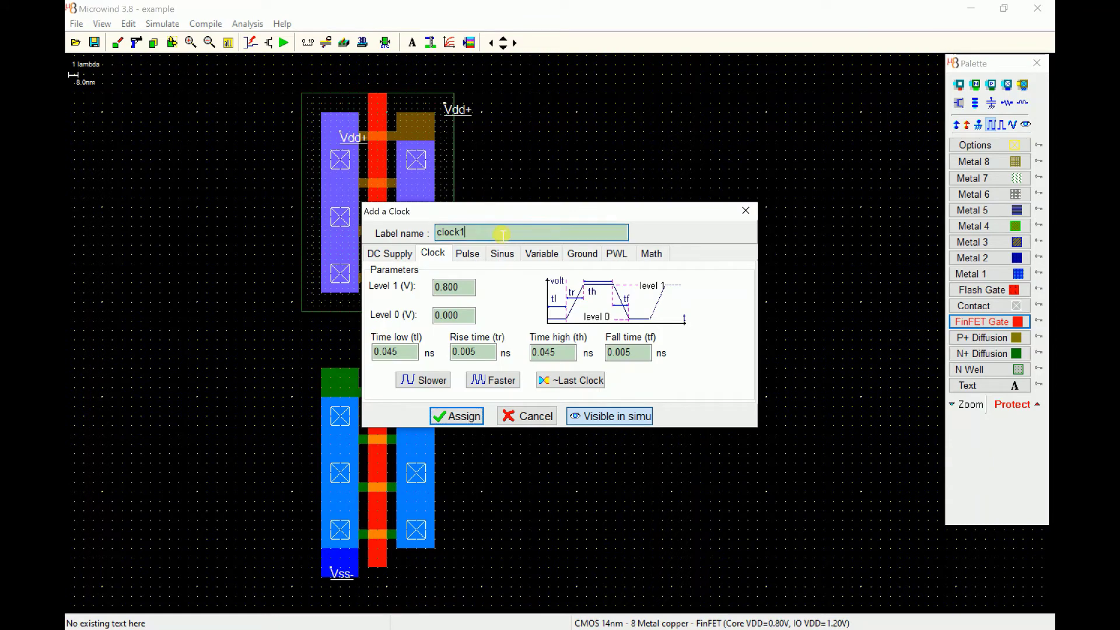
{"action": "double_click", "coordinate": [503, 234]}
{"action": "type", "text": "Vin"}
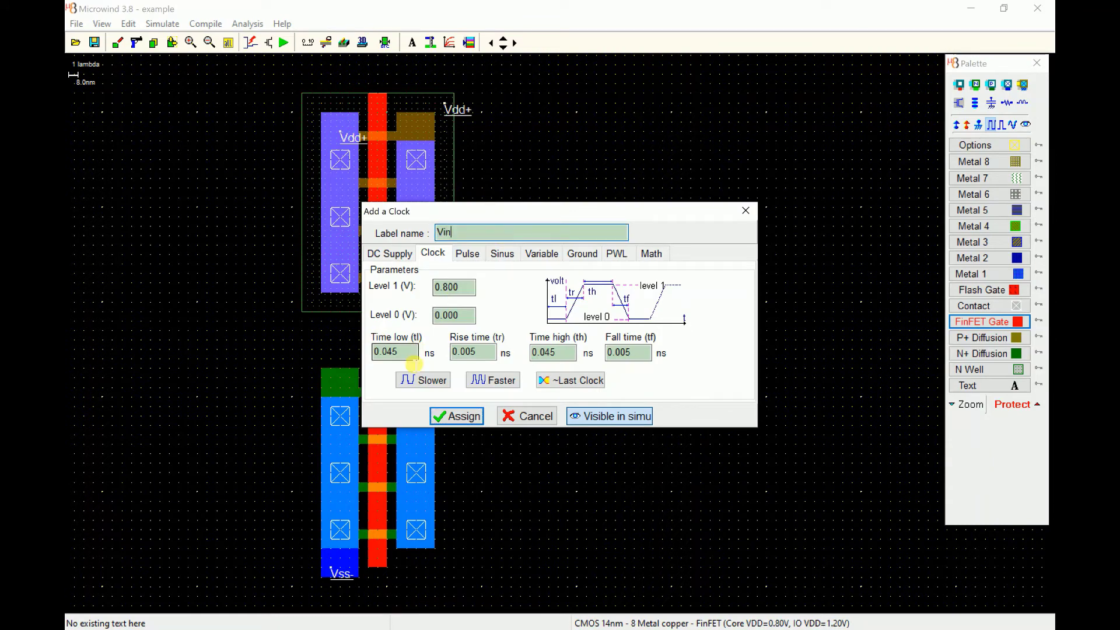
Step: Set the Vin clock's low time and high time to 0.1 ns and assign it to the gate
{"action": "left_click", "coordinate": [412, 357]}
{"action": "key", "text": "BackSpace"}
{"action": "key", "text": "BackSpace"}
{"action": "key", "text": "BackSpace"}
{"action": "type", "text": "1"}
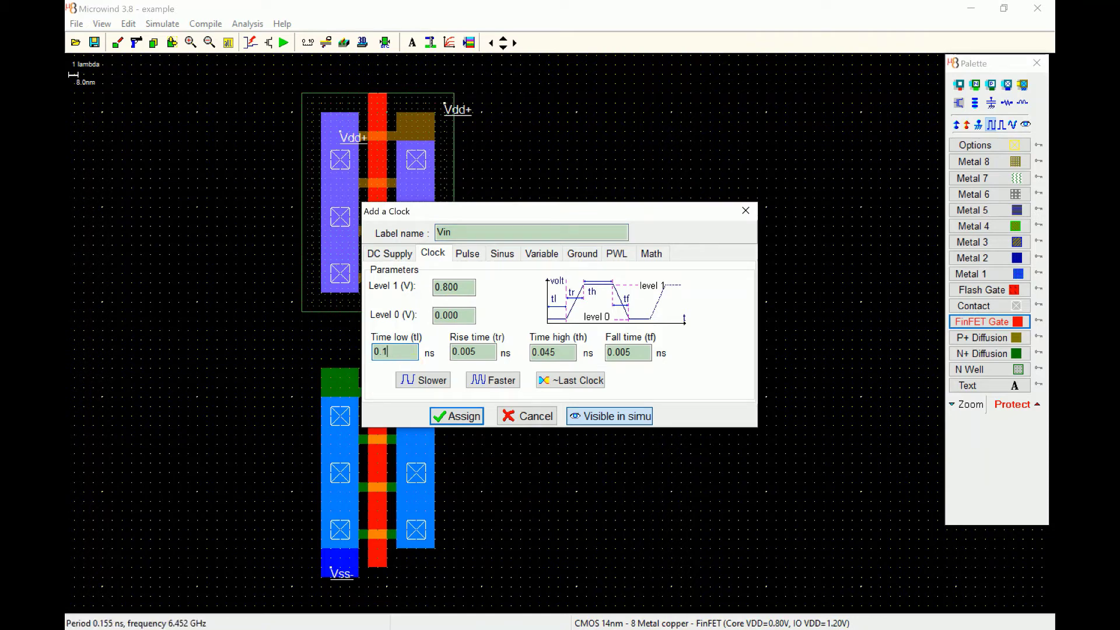
{"action": "key", "text": "Tab"}
{"action": "key", "text": "Tab"}
{"action": "type", "text": "0.1"}
{"action": "left_click", "coordinate": [475, 416]}
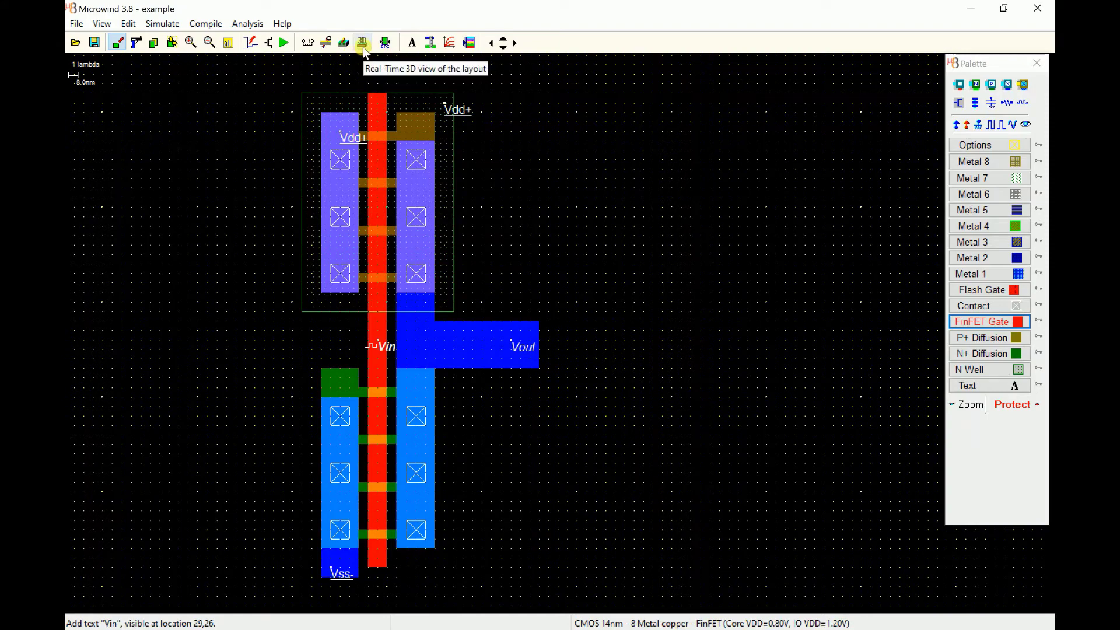
Step: Examine the complete inverter layout, including its metal connections, in the real-time 3D view from several angles and distances
{"action": "left_click", "coordinate": [363, 47]}
{"action": "left_click_drag", "start_coordinate": [604, 344], "coordinate": [623, 340]}
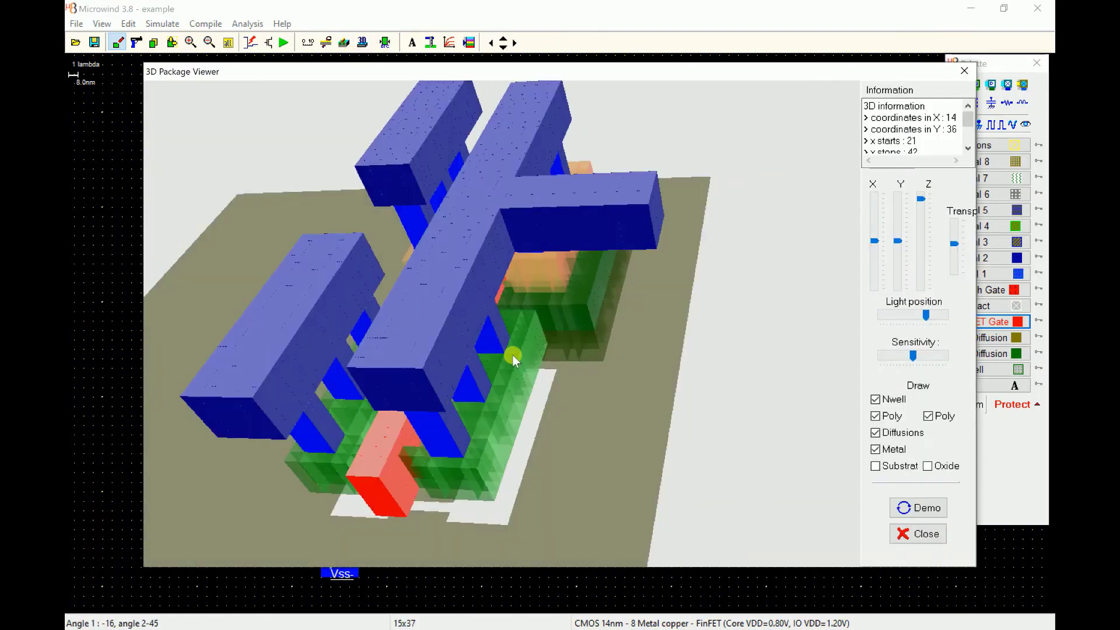
{"action": "left_click_drag", "start_coordinate": [513, 353], "coordinate": [608, 260]}
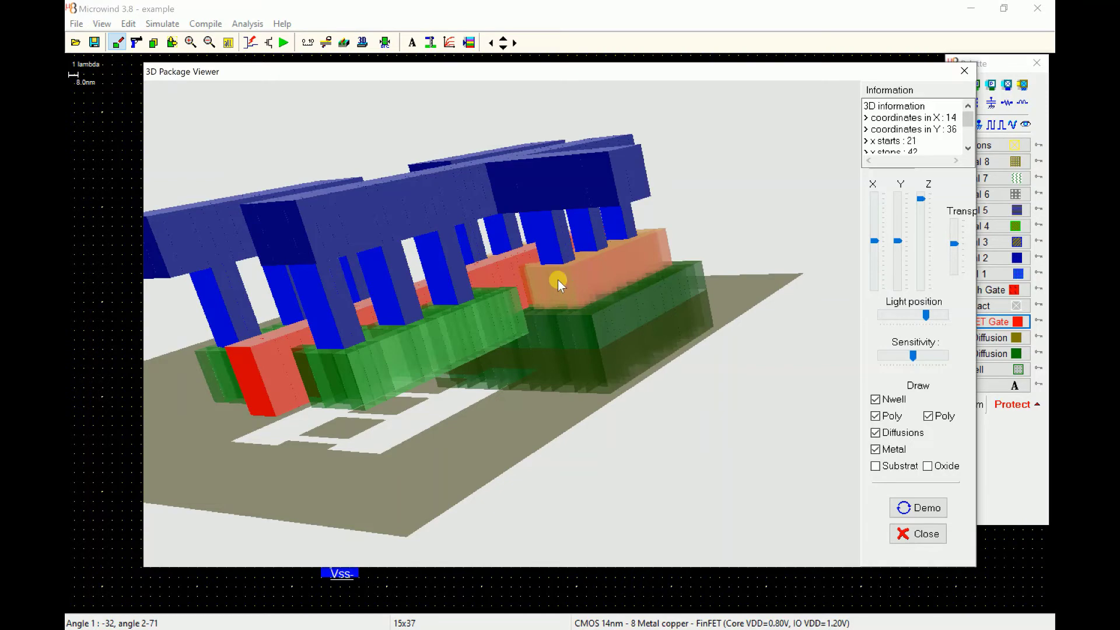
{"action": "left_click_drag", "start_coordinate": [558, 280], "coordinate": [608, 286]}
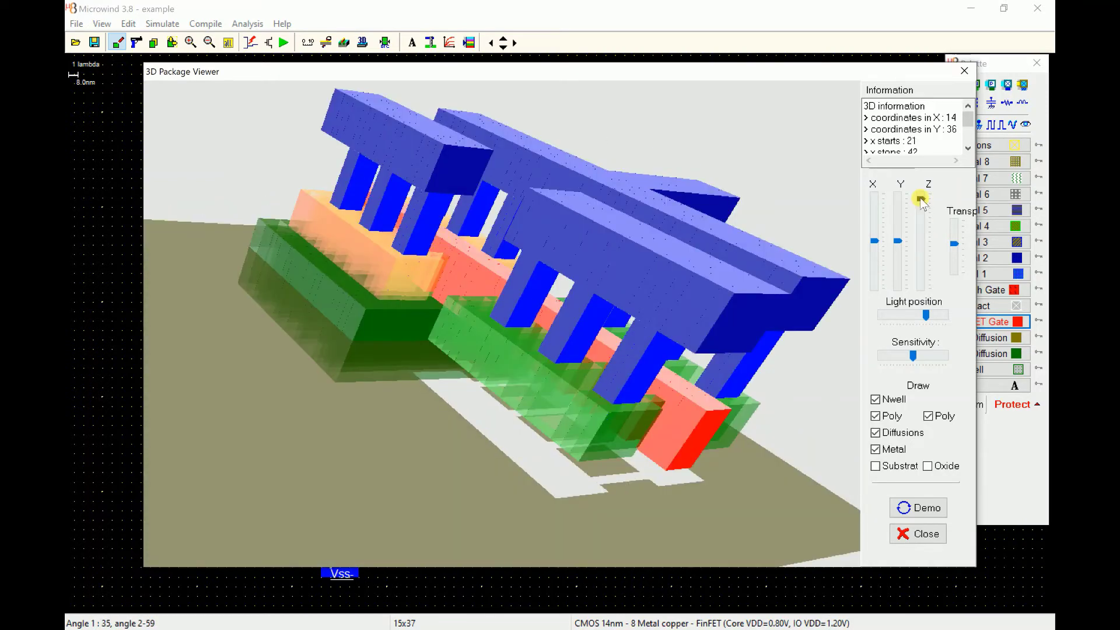
{"action": "left_click_drag", "start_coordinate": [921, 201], "coordinate": [921, 197]}
{"action": "left_click_drag", "start_coordinate": [470, 286], "coordinate": [477, 197]}
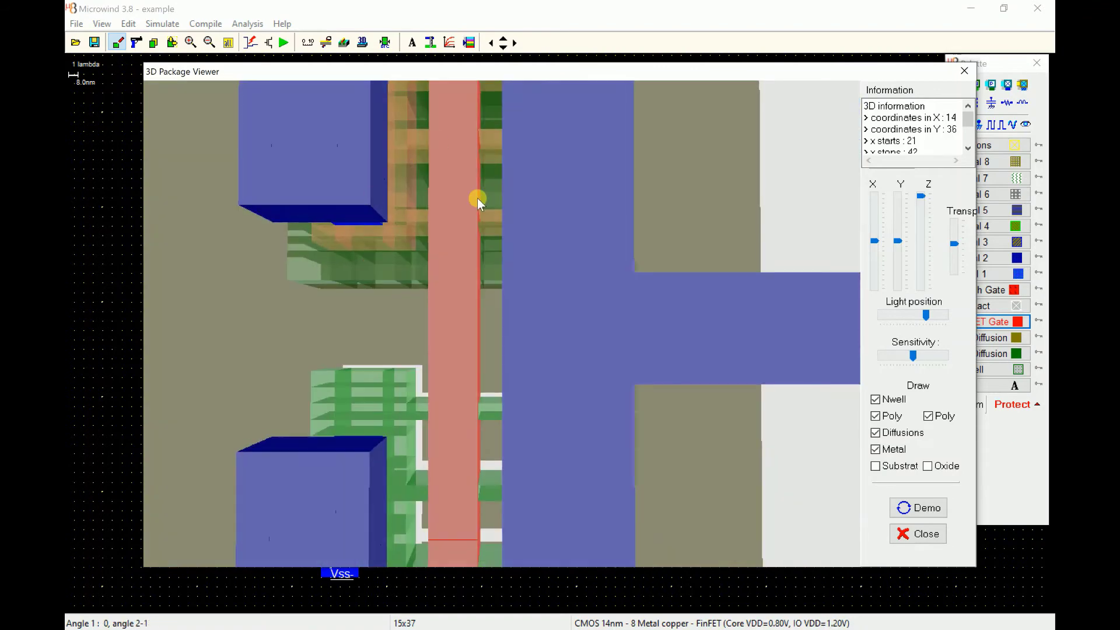
{"action": "left_click_drag", "start_coordinate": [922, 196], "coordinate": [922, 208]}
{"action": "left_click_drag", "start_coordinate": [625, 268], "coordinate": [990, 354]}
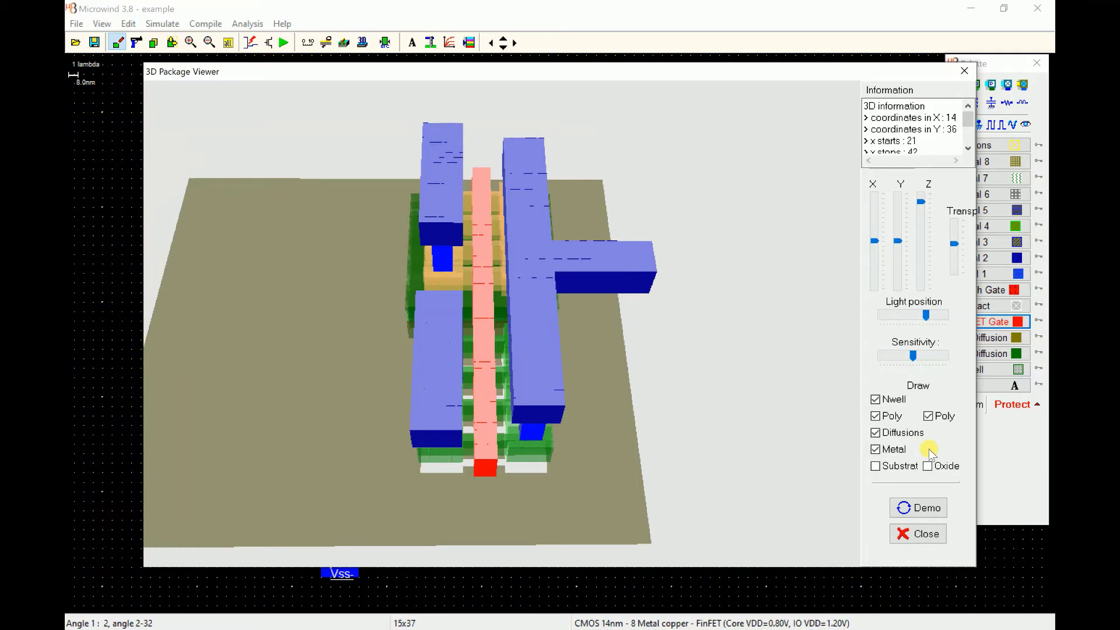
Step: Hide the metal in the 3D view, examine the fins, diffusions and shared gate, and close the viewer
{"action": "left_click", "coordinate": [893, 450]}
{"action": "left_click_drag", "start_coordinate": [625, 268], "coordinate": [921, 197]}
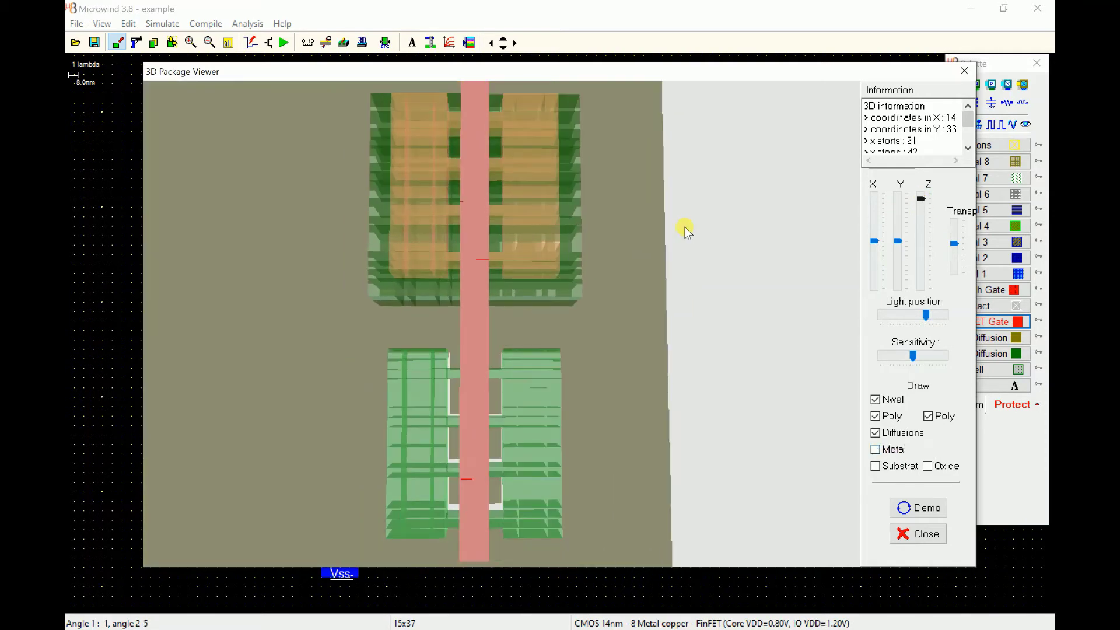
{"action": "left_click_drag", "start_coordinate": [686, 230], "coordinate": [491, 240]}
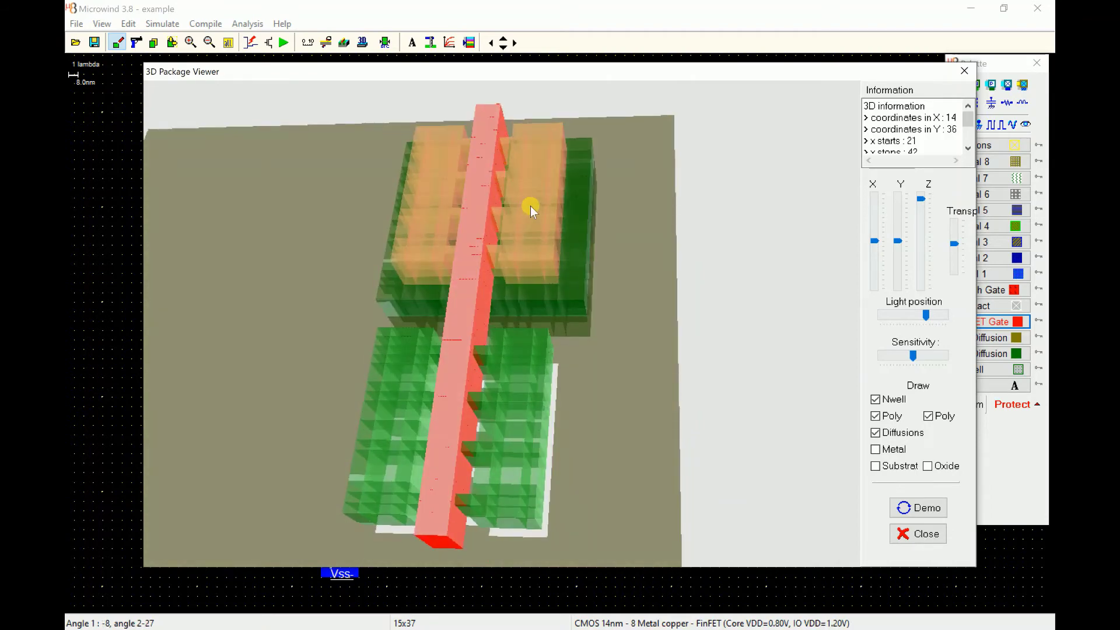
{"action": "left_click_drag", "start_coordinate": [531, 206], "coordinate": [512, 390]}
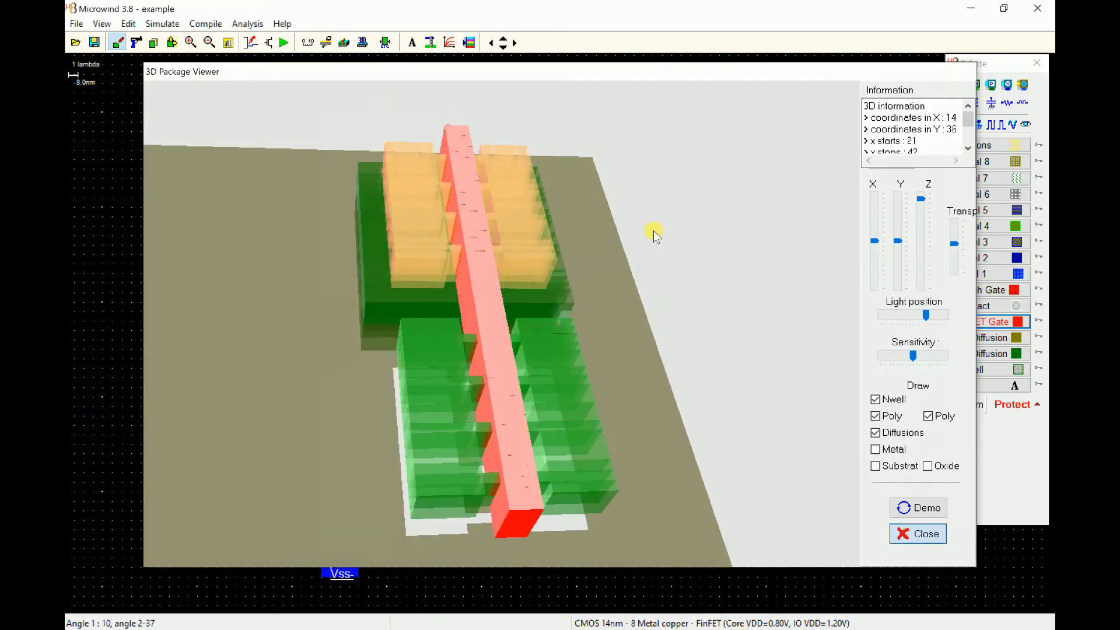
{"action": "key", "text": "Escape"}
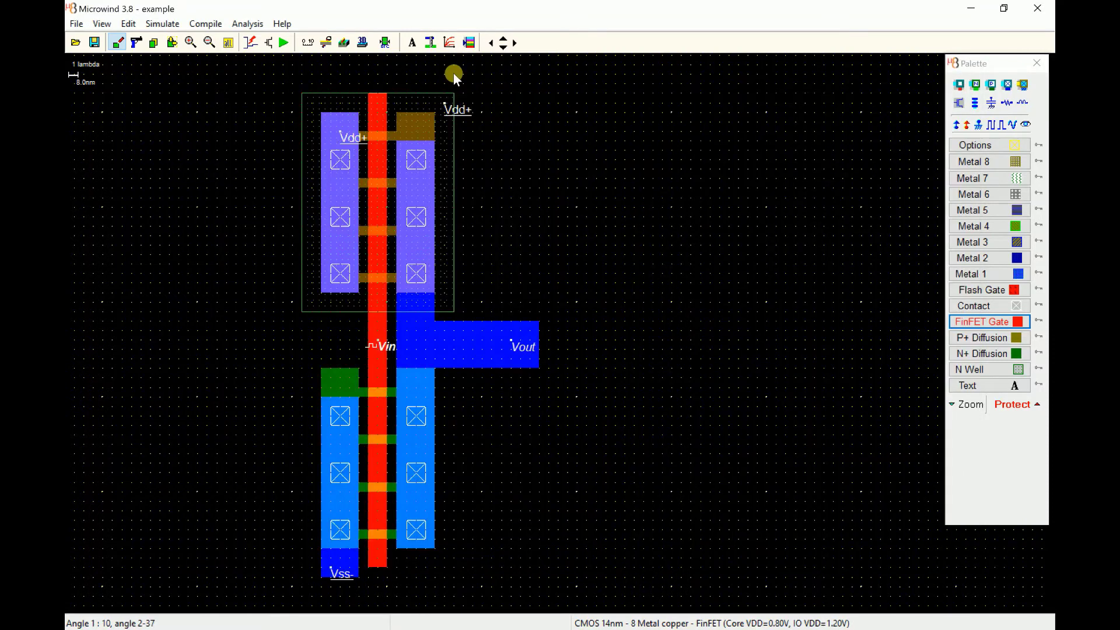
Step: Simulate the unloaded inverter, probe the Vout waveform near its falling edge at about 740 ps, and close the simulation
{"action": "left_click", "coordinate": [285, 43]}
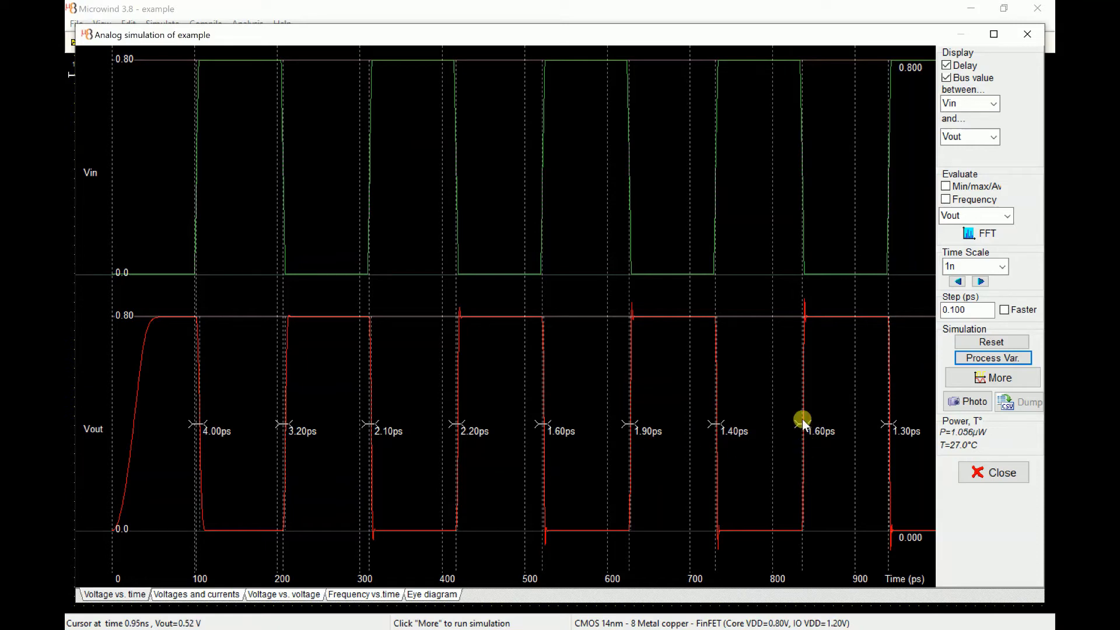
{"action": "left_click", "coordinate": [723, 438]}
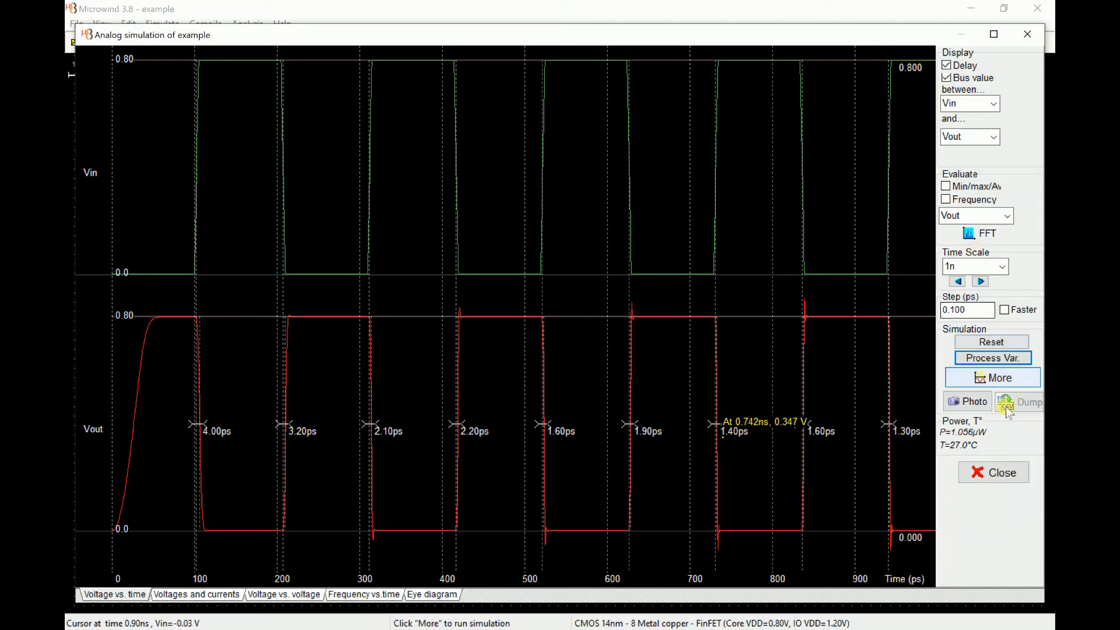
{"action": "left_click", "coordinate": [1000, 470]}
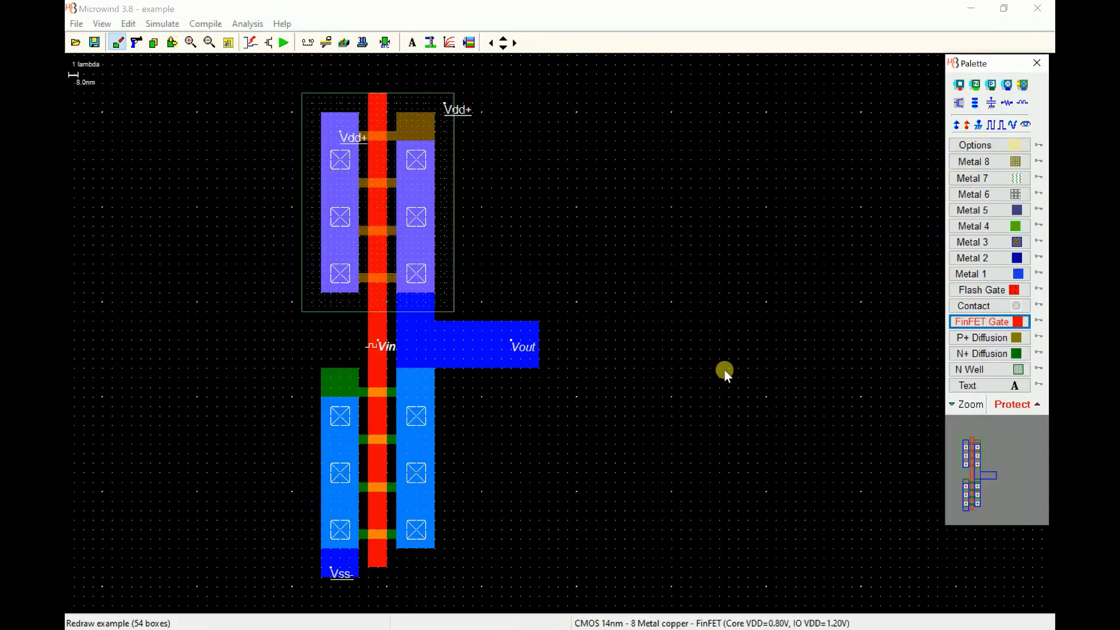
Step: Add a 0.005 pF virtual capacitor to ground on the Metal 1 output beside Vout
{"action": "left_click", "coordinate": [993, 105]}
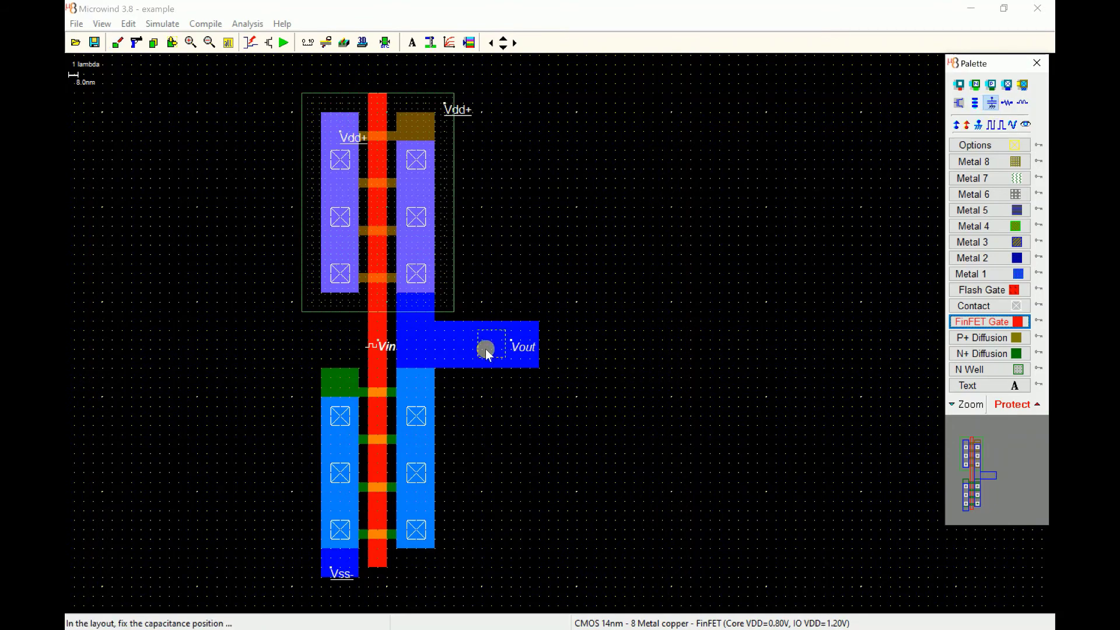
{"action": "left_click", "coordinate": [478, 314]}
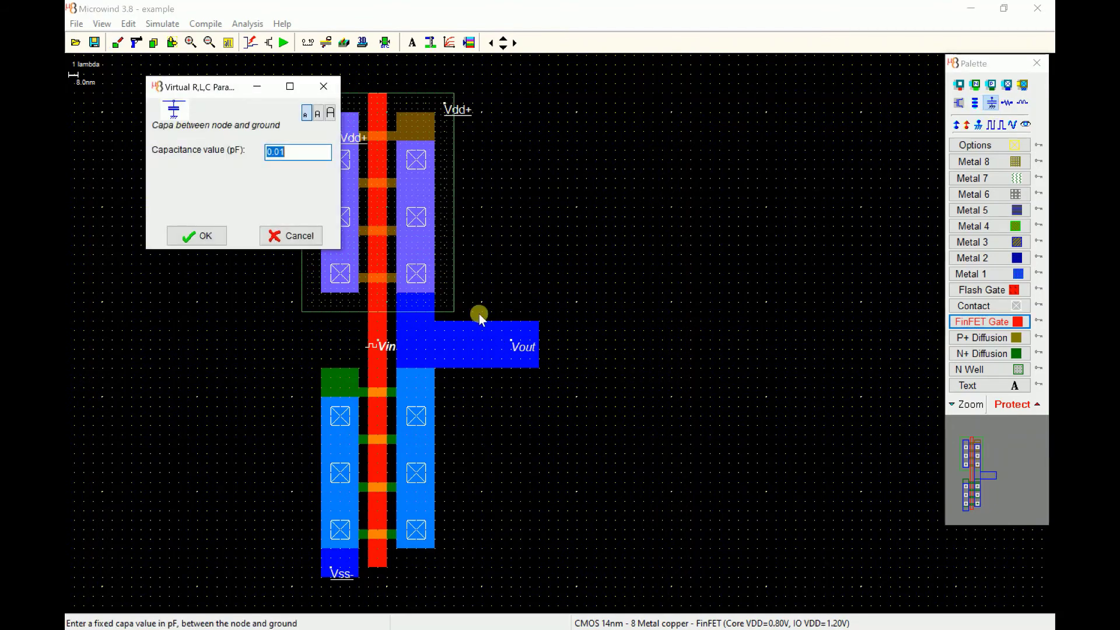
{"action": "key", "text": "End"}
{"action": "key", "text": "BackSpace"}
{"action": "type", "text": "05"}
{"action": "left_click", "coordinate": [209, 234]}
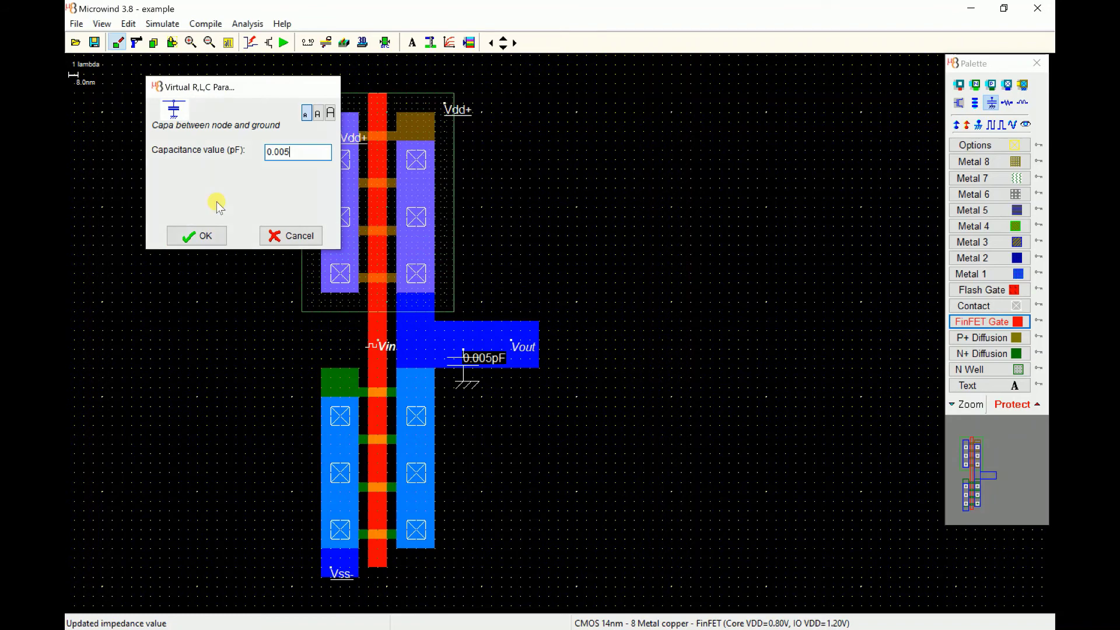
Step: Simulate the capacitively loaded inverter and examine its voltage waveforms together with the supply currents
{"action": "left_click", "coordinate": [284, 42]}
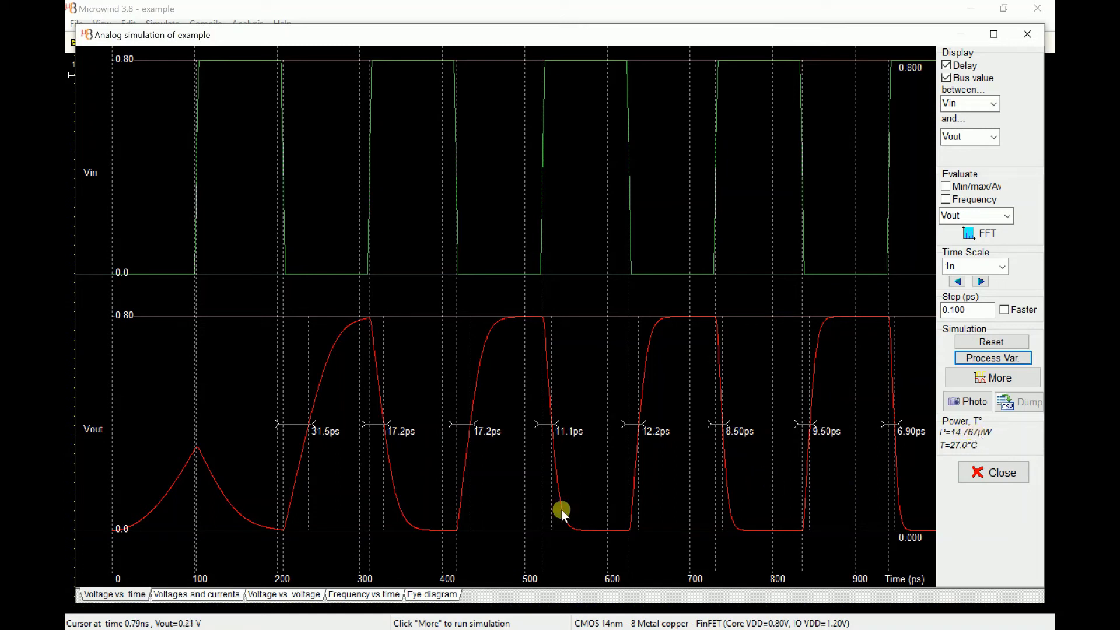
{"action": "left_click", "coordinate": [225, 594]}
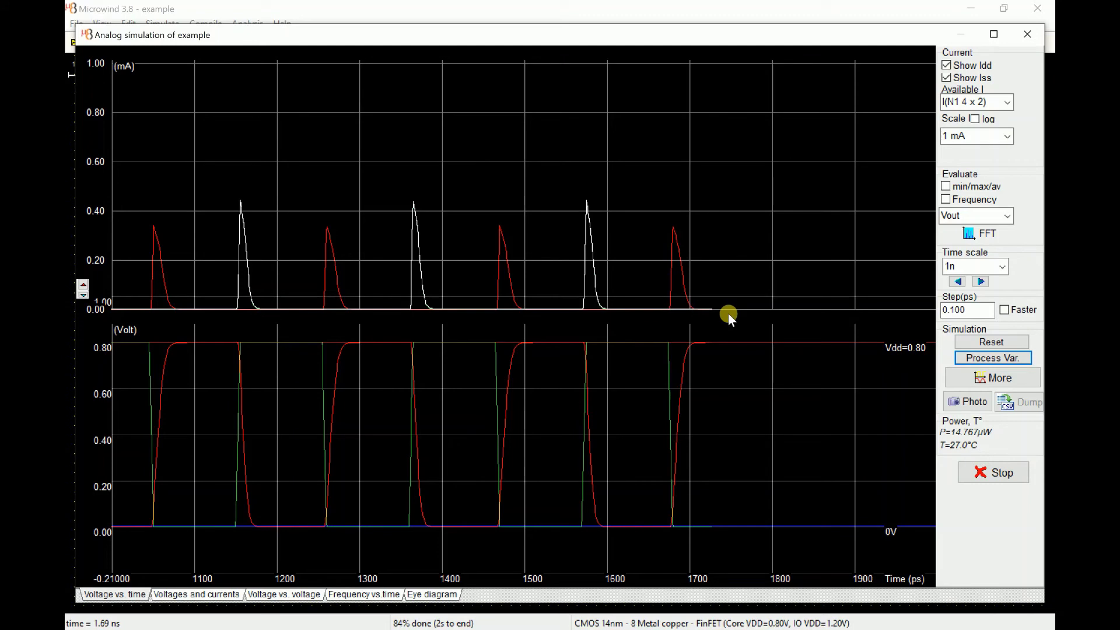
Step: Plot the Vout versus Vin transfer curve and evaluate its X(50%) switching point with a fresh simulation
{"action": "left_click", "coordinate": [299, 596]}
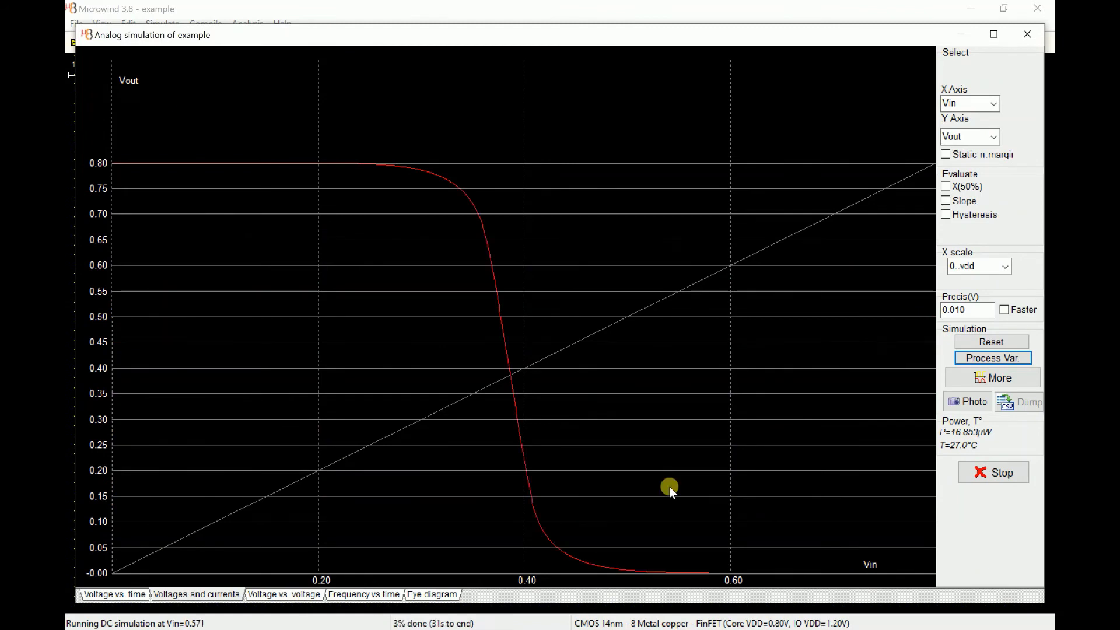
{"action": "left_click", "coordinate": [960, 187]}
{"action": "left_click", "coordinate": [987, 341]}
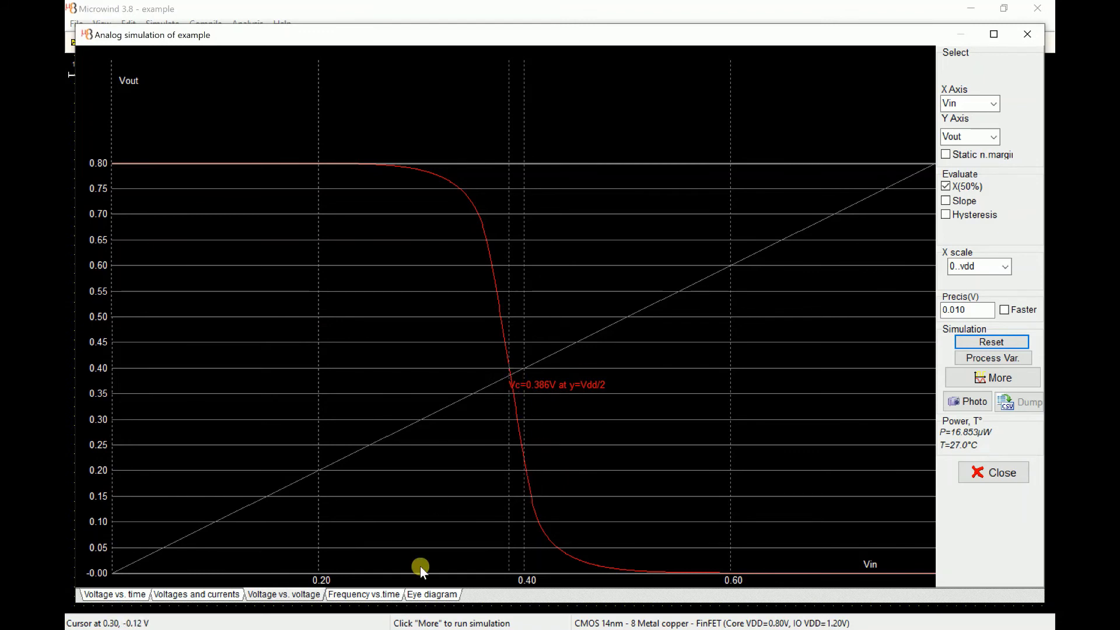
Step: Evaluate the transfer curve's slope instead of the X(50%) point by rerunning the simulation
{"action": "left_click", "coordinate": [972, 201]}
{"action": "left_click", "coordinate": [975, 186]}
{"action": "left_click", "coordinate": [992, 342]}
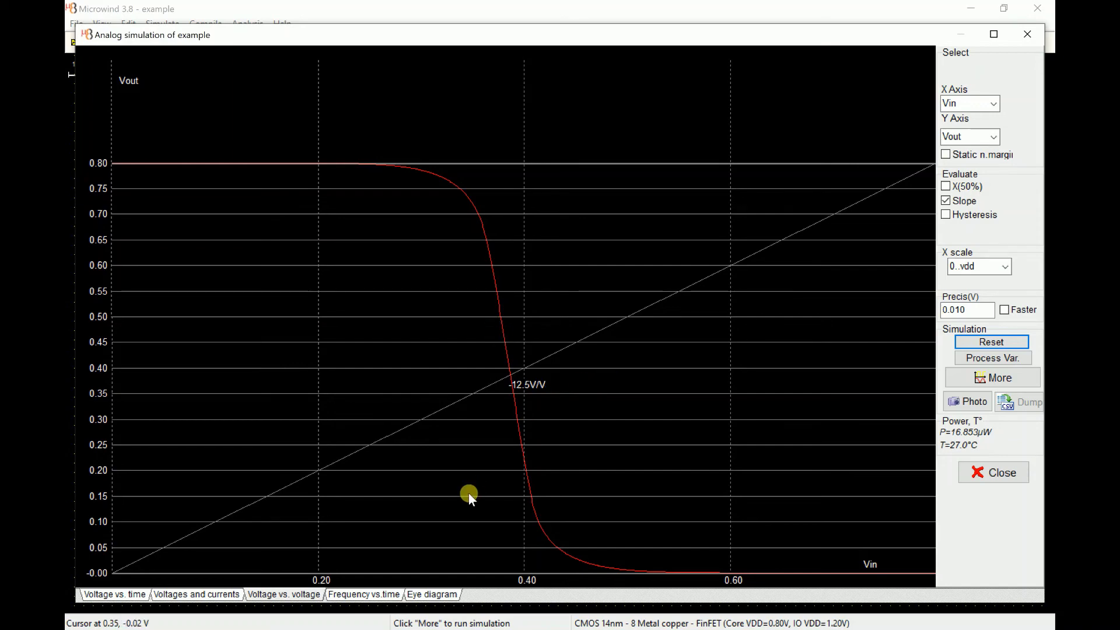
Step: View the frequency versus time plot and the eye diagram, return to the voltage versus time waveforms, and close the simulation
{"action": "left_click", "coordinate": [380, 594]}
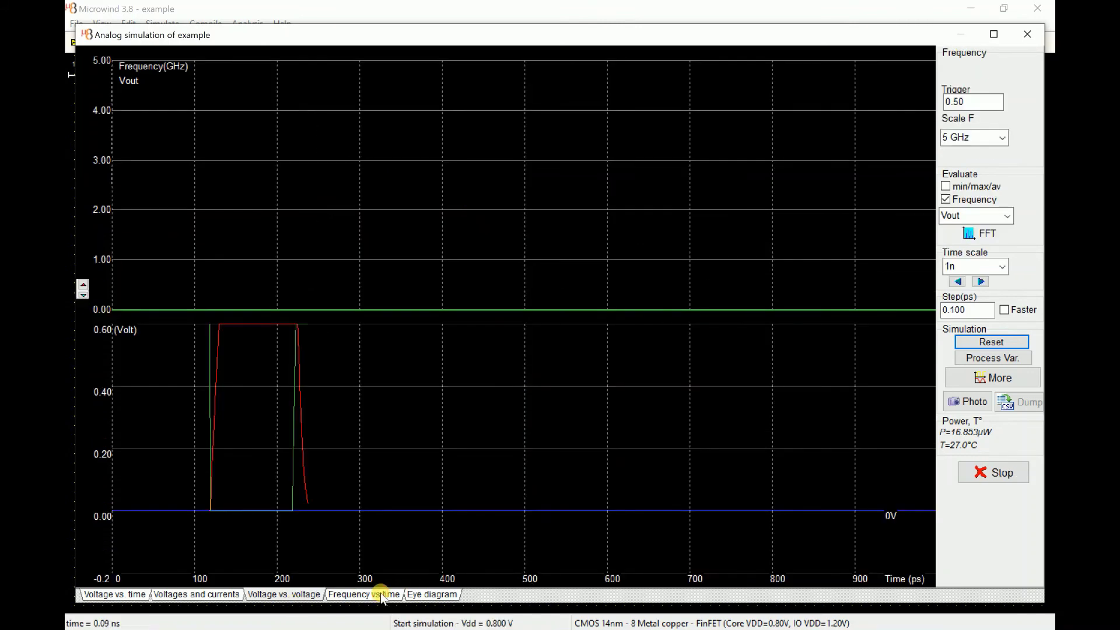
{"action": "left_click", "coordinate": [425, 595]}
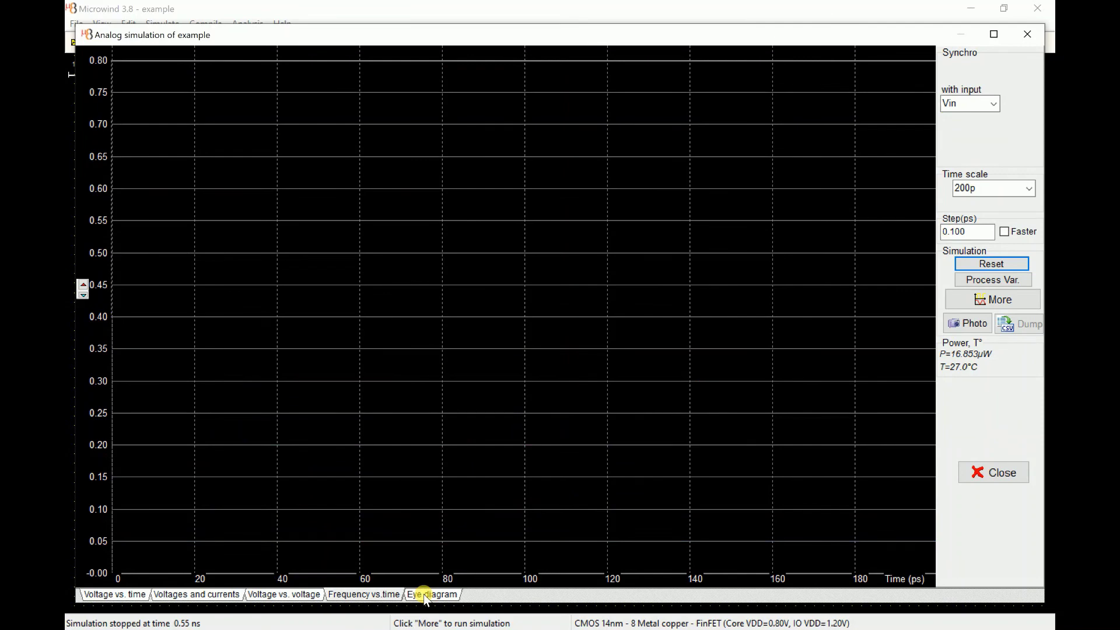
{"action": "left_click", "coordinate": [138, 594]}
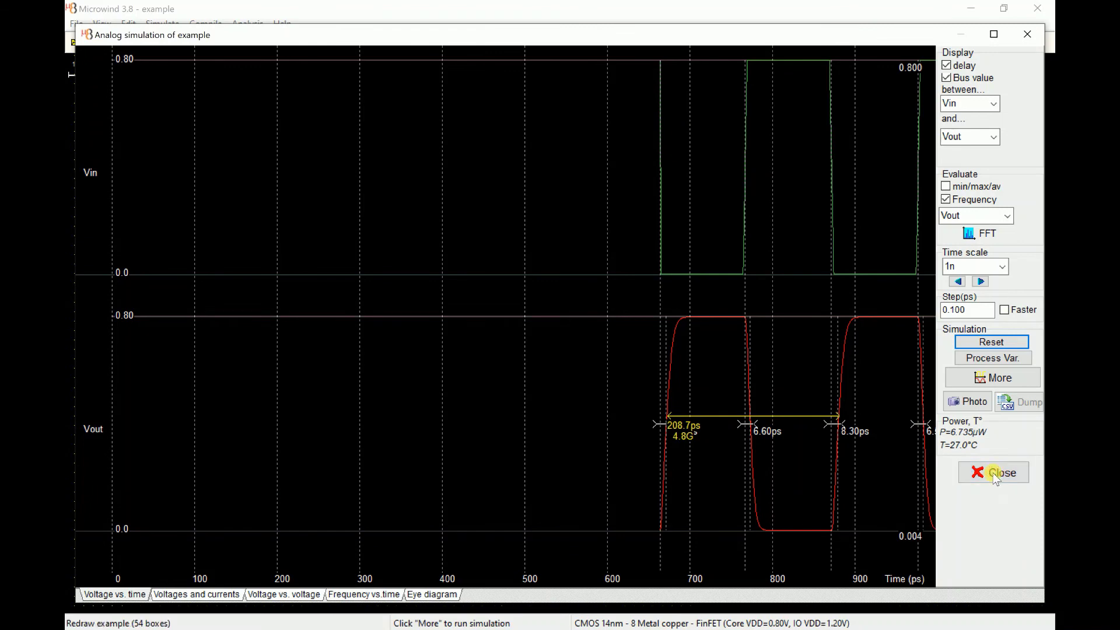
{"action": "left_click", "coordinate": [996, 474]}
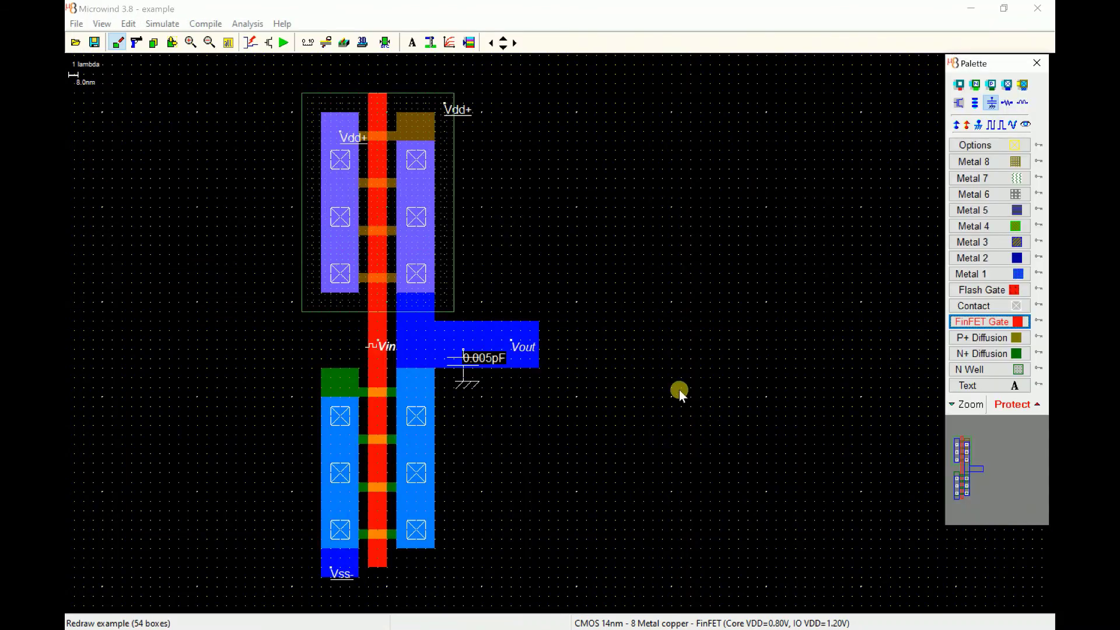